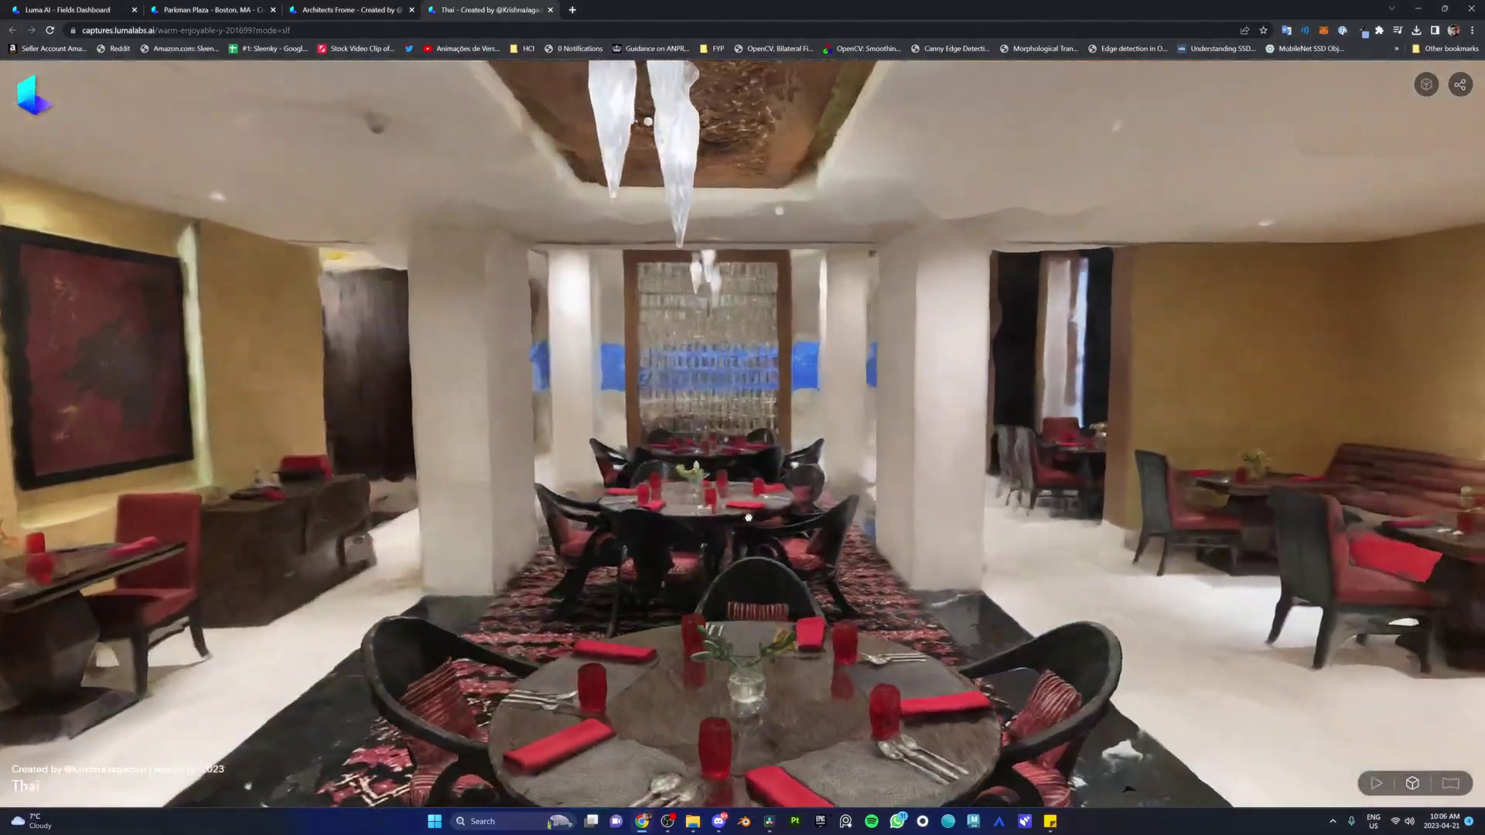
Close the Thai capture and orbit the Architects Frome capture to examine the house and its surroundings.
{"action": "key", "text": "ctrl+w"}
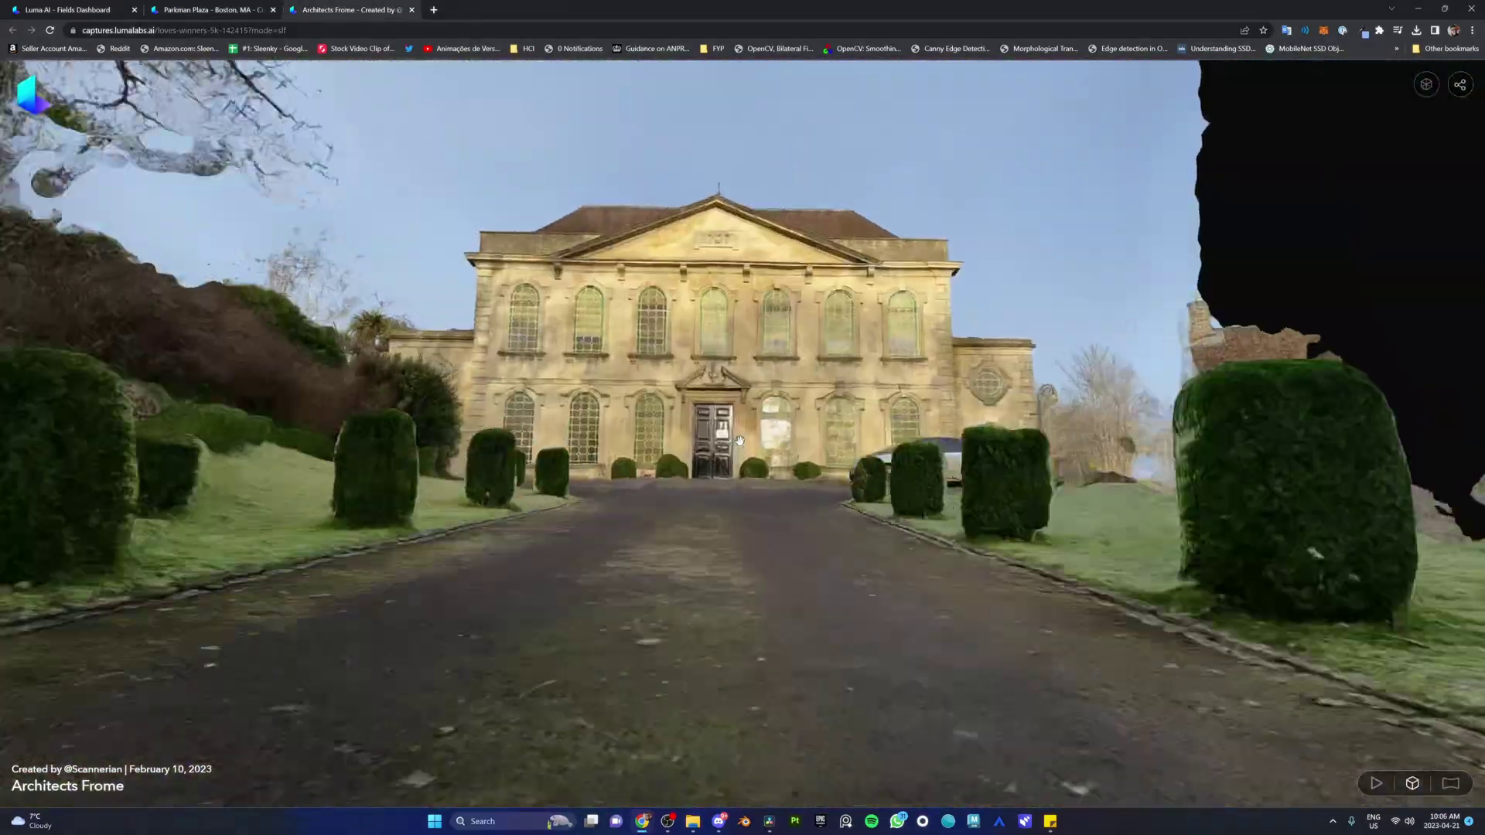
{"action": "left_click_drag", "start_coordinate": [741, 440], "coordinate": [719, 490]}
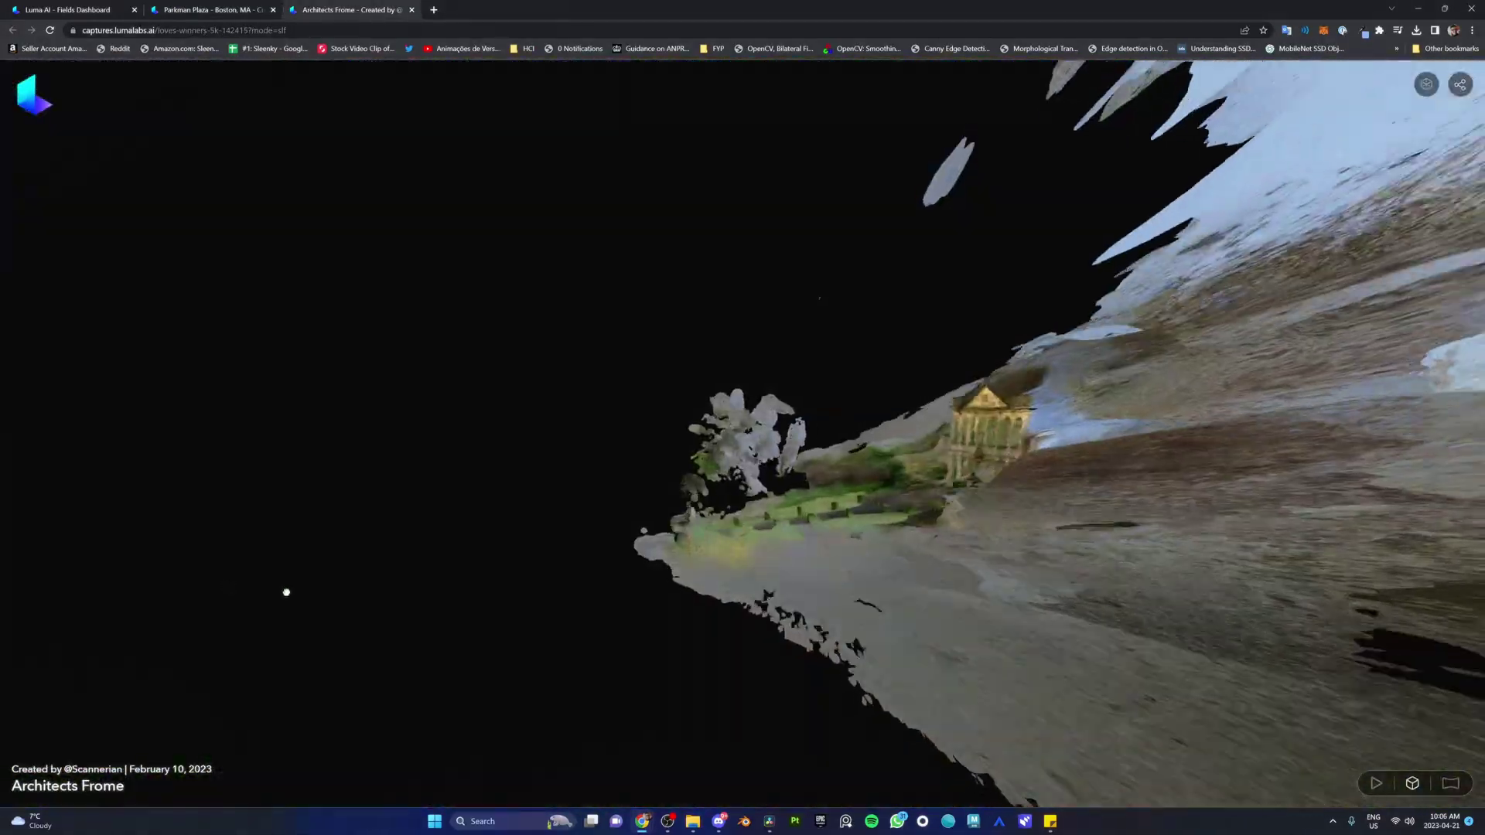
{"action": "left_click_drag", "start_coordinate": [285, 594], "coordinate": [788, 590]}
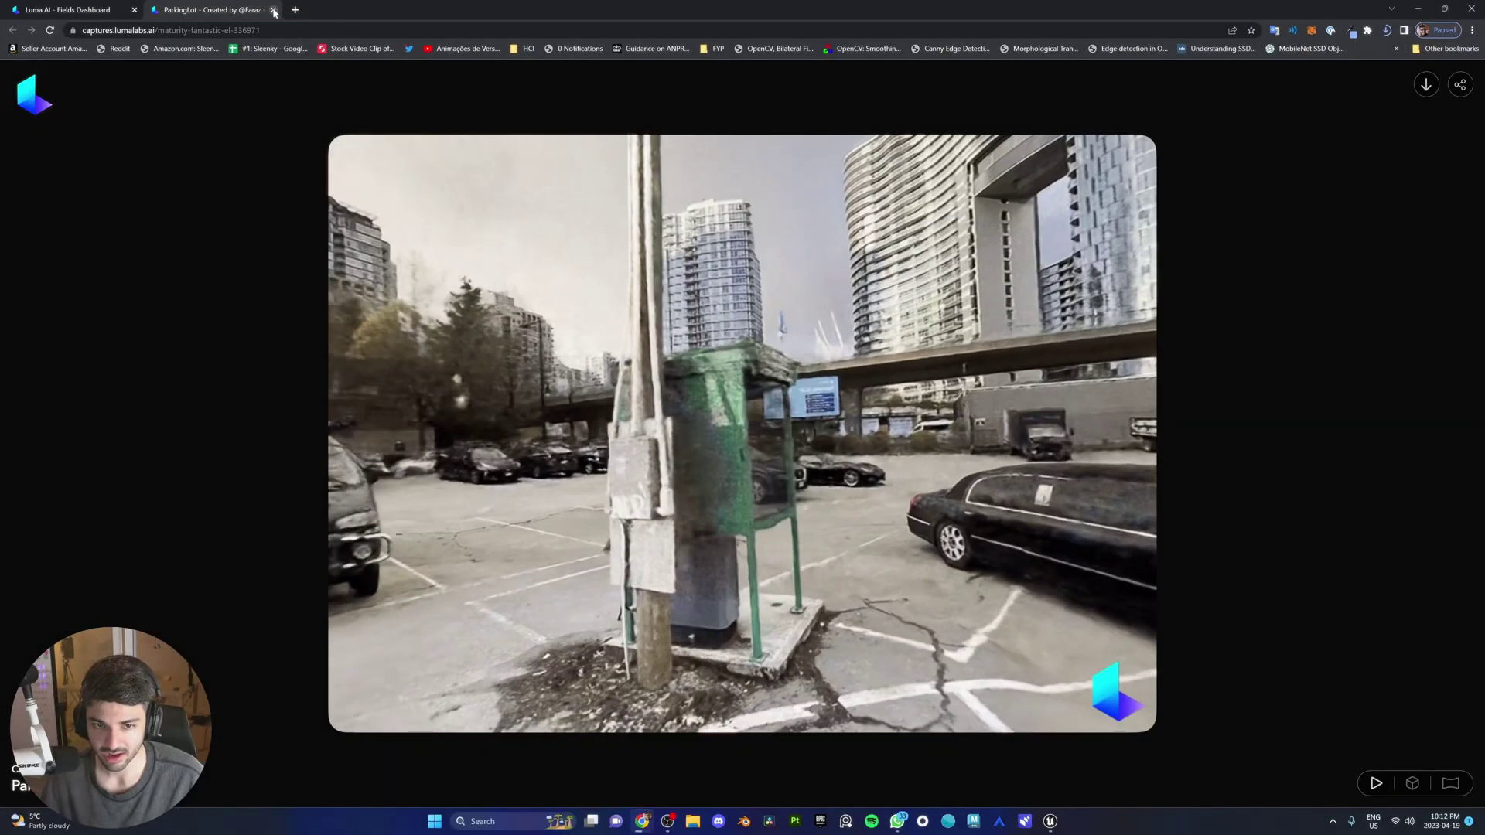
Close the ParkingLot capture and open the Ferrystop capture from the dashboard.
{"action": "left_click", "coordinate": [273, 10]}
{"action": "left_click", "coordinate": [790, 262]}
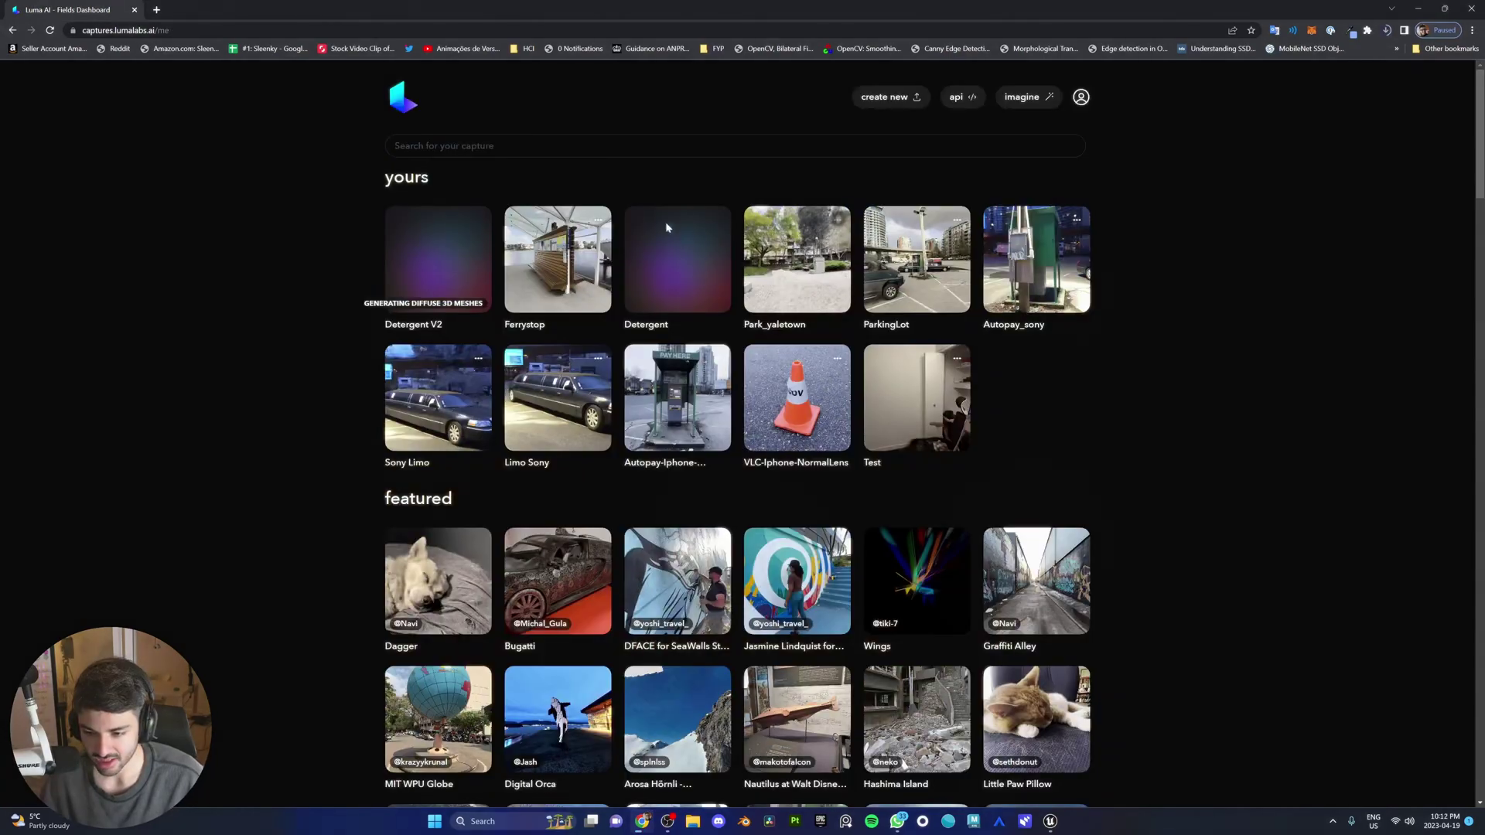
{"action": "left_click", "coordinate": [568, 270]}
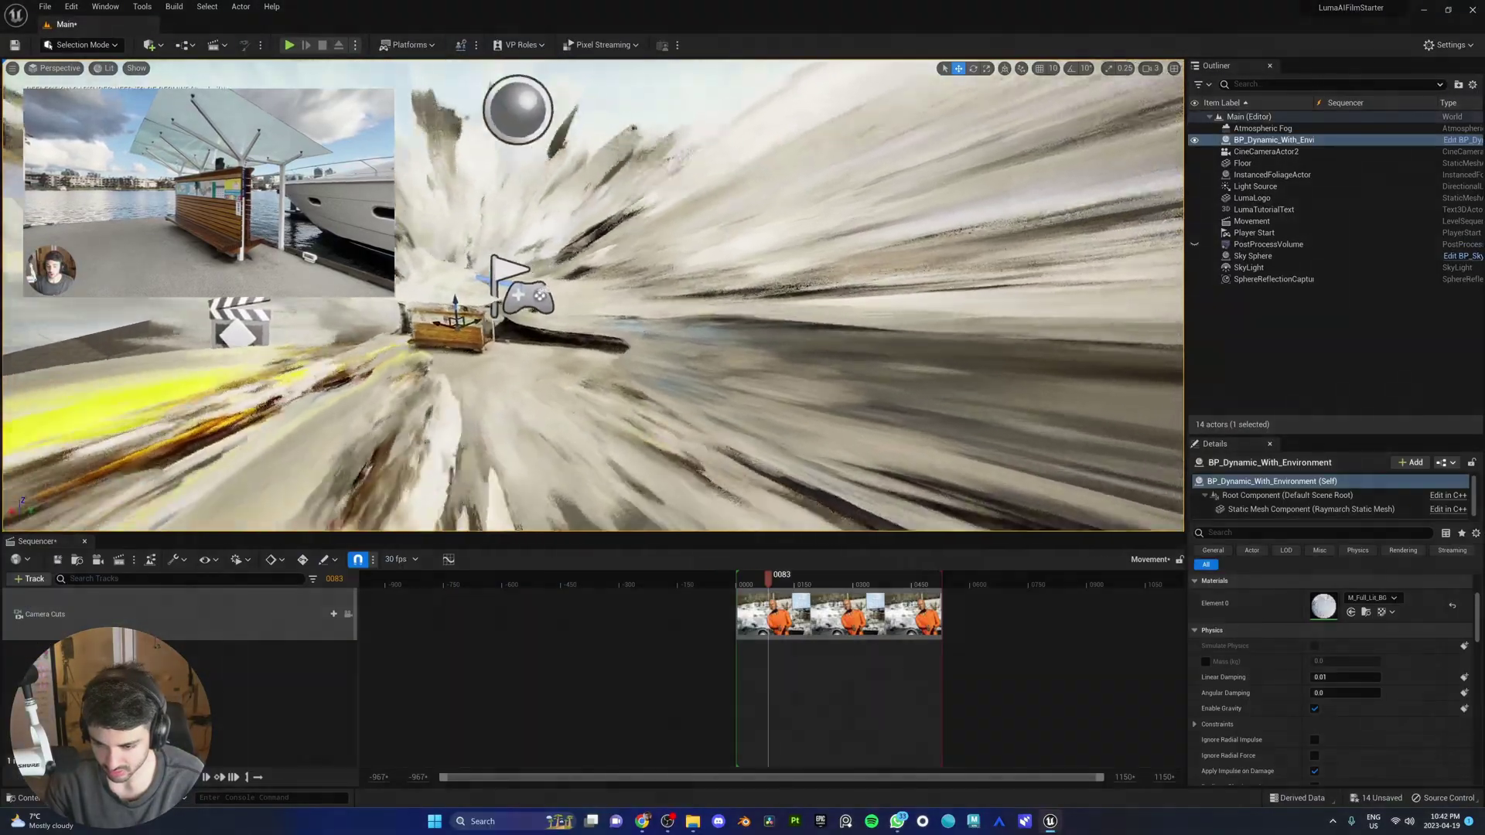
Fly through the ferry stop environment in Unreal Editor to examine the wooden kiosk, bench, boat and dock up close.
{"action": "key", "text": "w"}
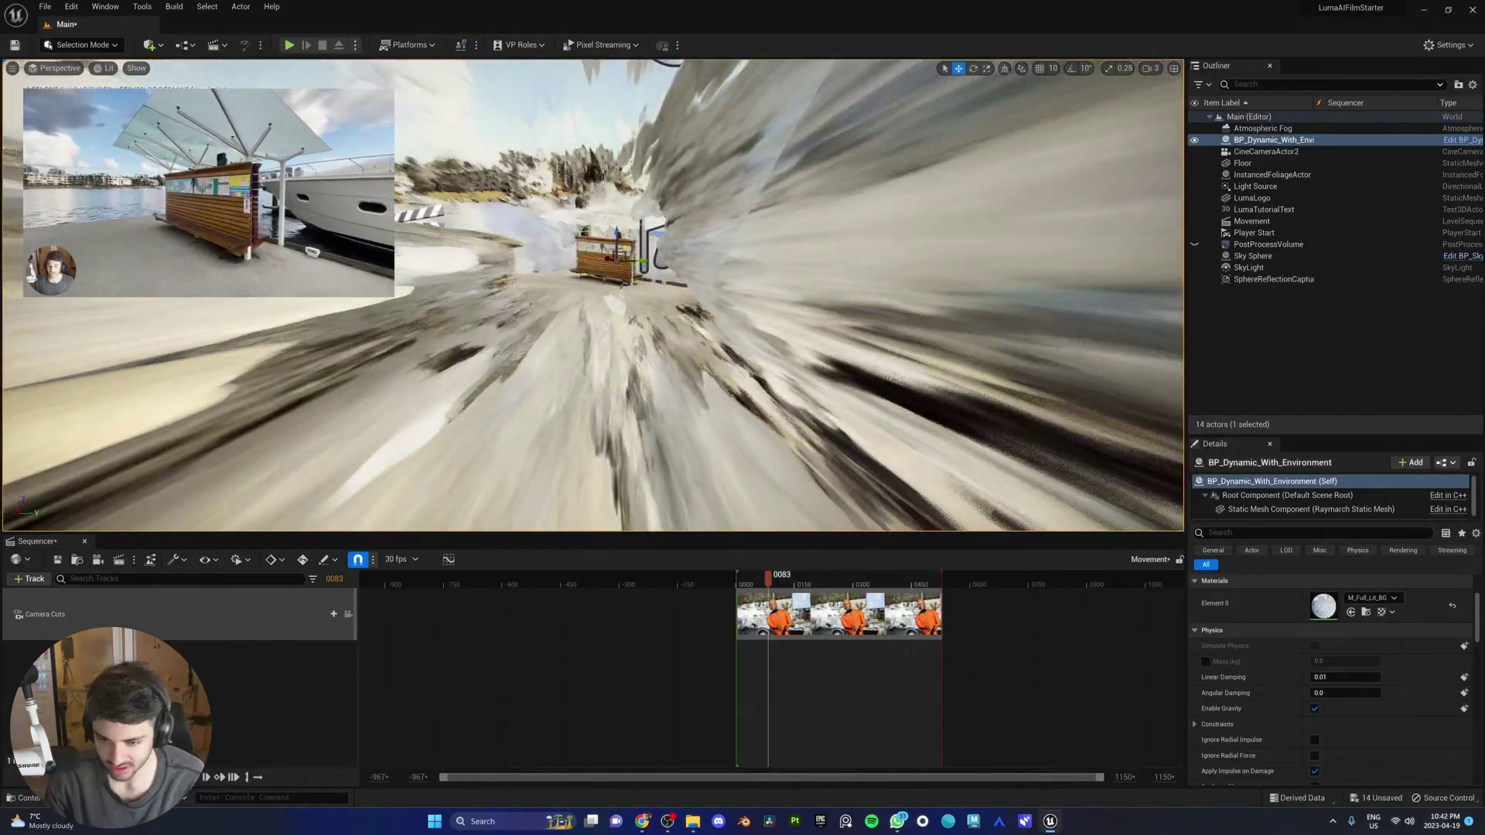
{"action": "key", "text": "s"}
{"action": "key", "text": "w"}
{"action": "key", "text": "s"}
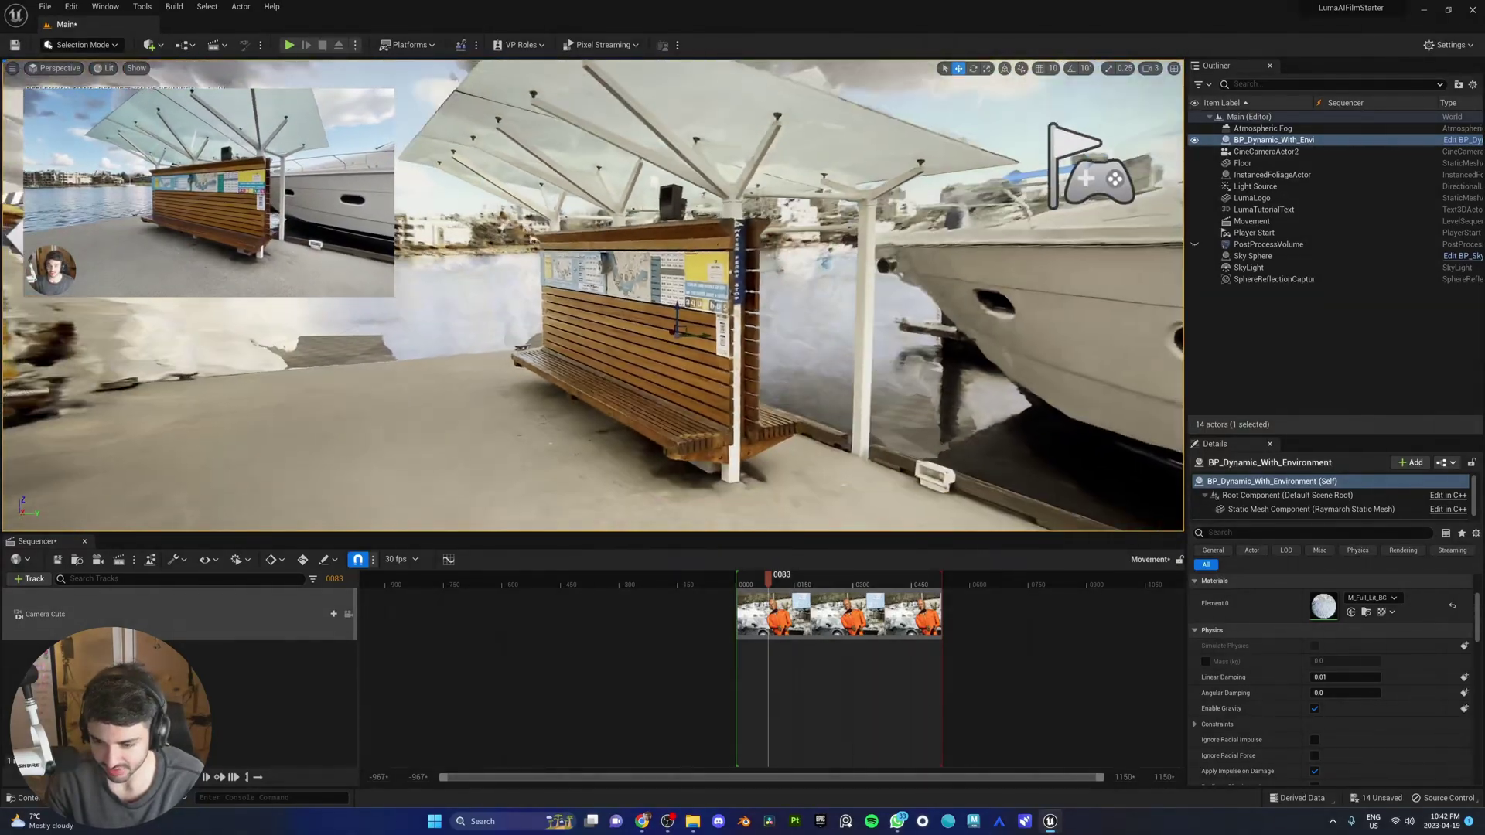
{"action": "key", "text": "w"}
{"action": "key", "text": "s"}
{"action": "key", "text": "w"}
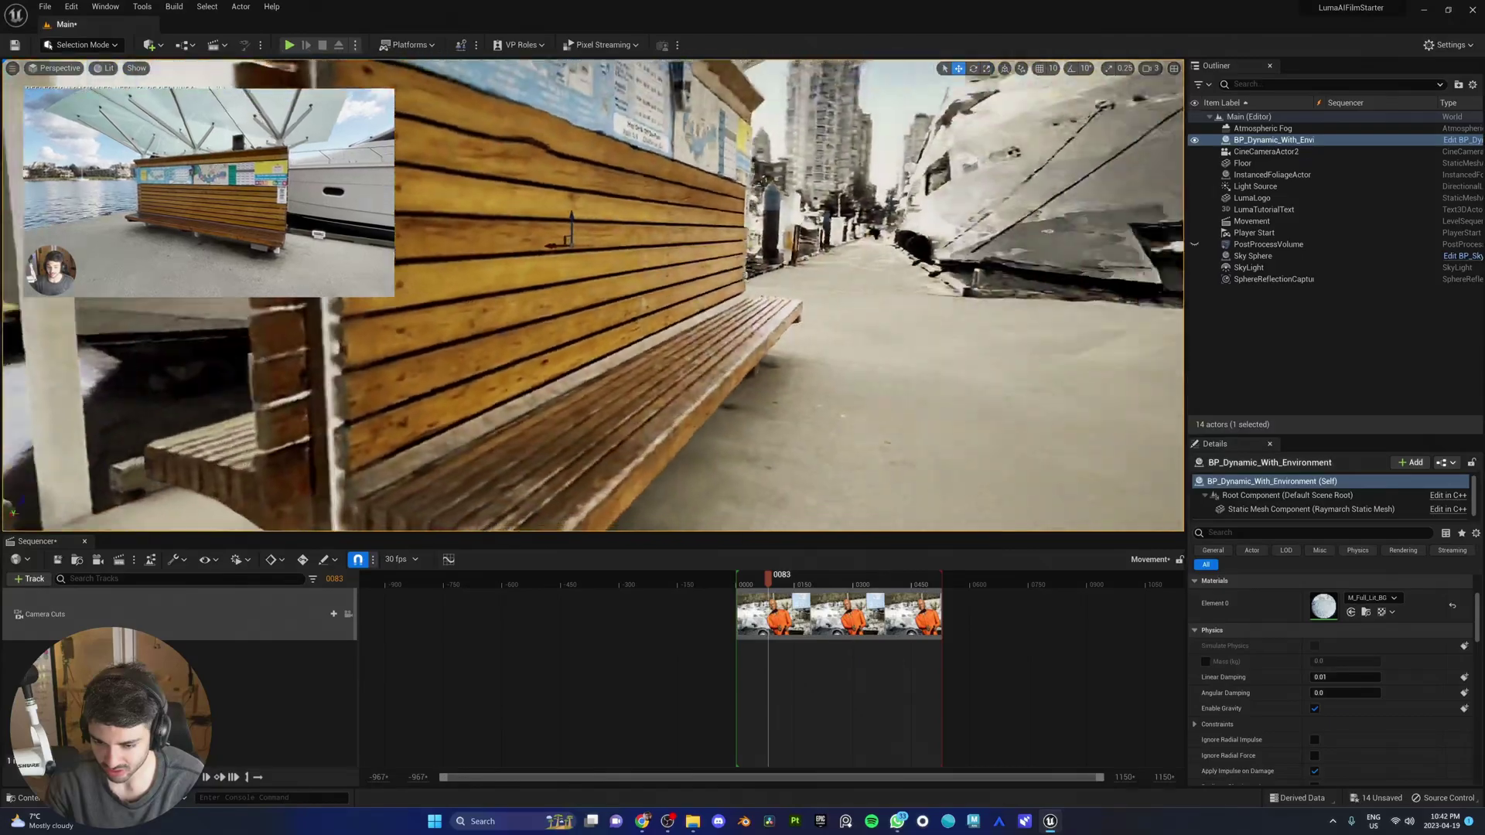
{"action": "key", "text": "s"}
{"action": "key", "text": "w"}
{"action": "key", "text": "s"}
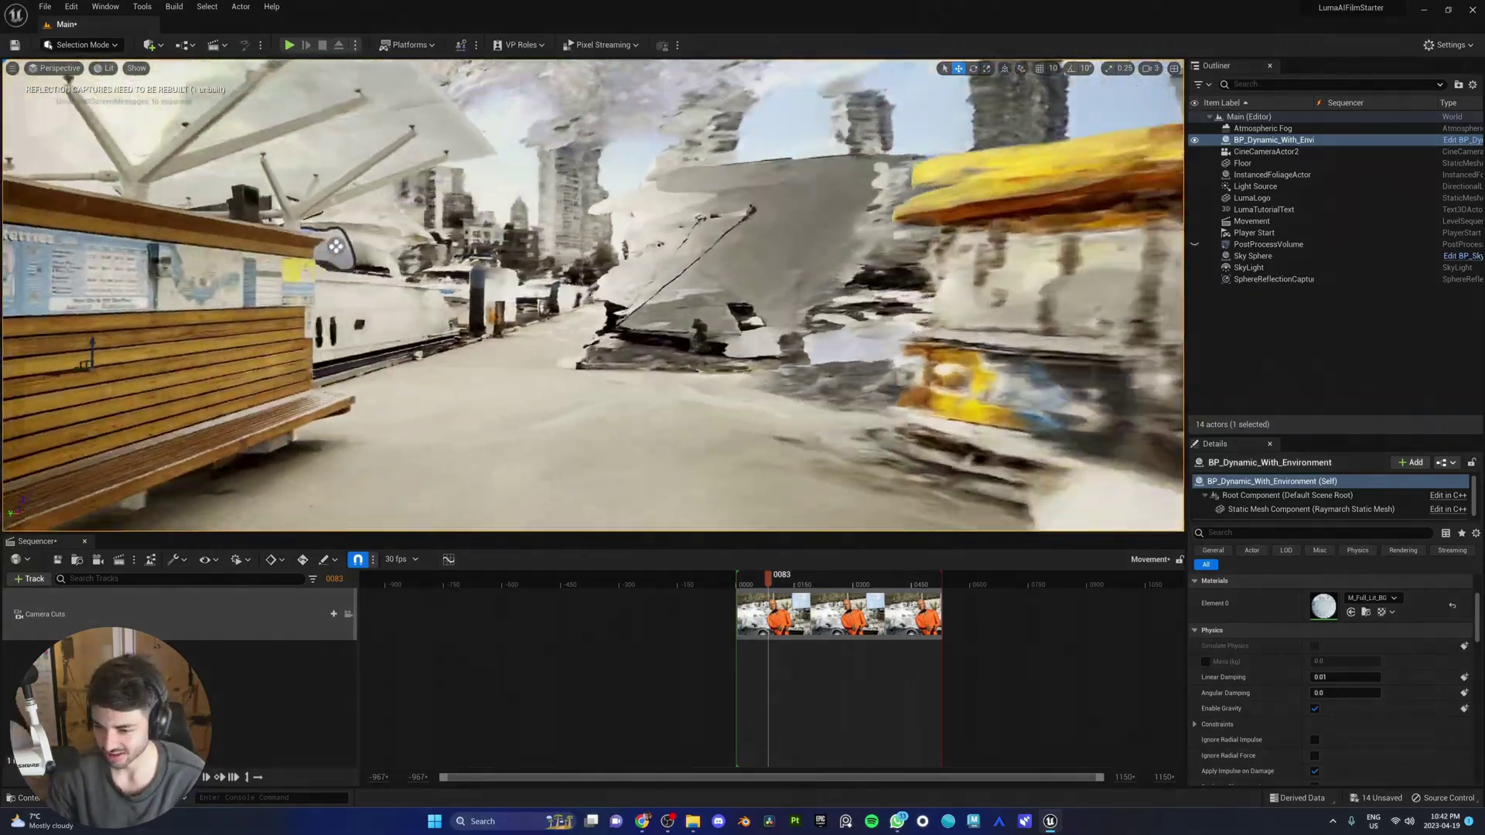
{"action": "key", "text": "w"}
{"action": "right_click_drag", "start_coordinate": [510, 298], "coordinate": [464, 299]}
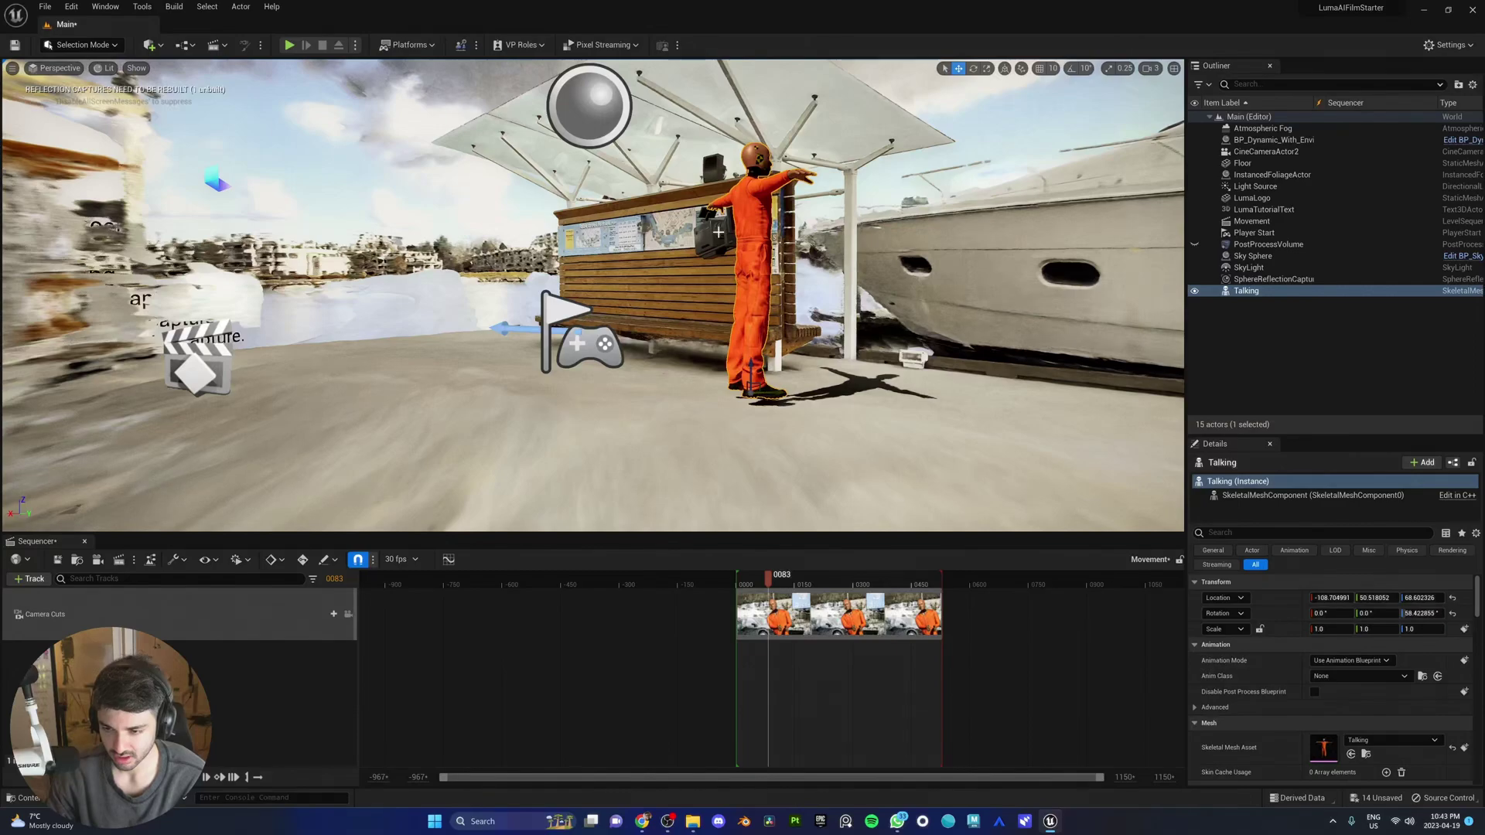
Pilot CineCameraActor2, frame the orange-suited character beside the ferry kiosk, and select the character.
{"action": "left_click", "coordinate": [714, 232]}
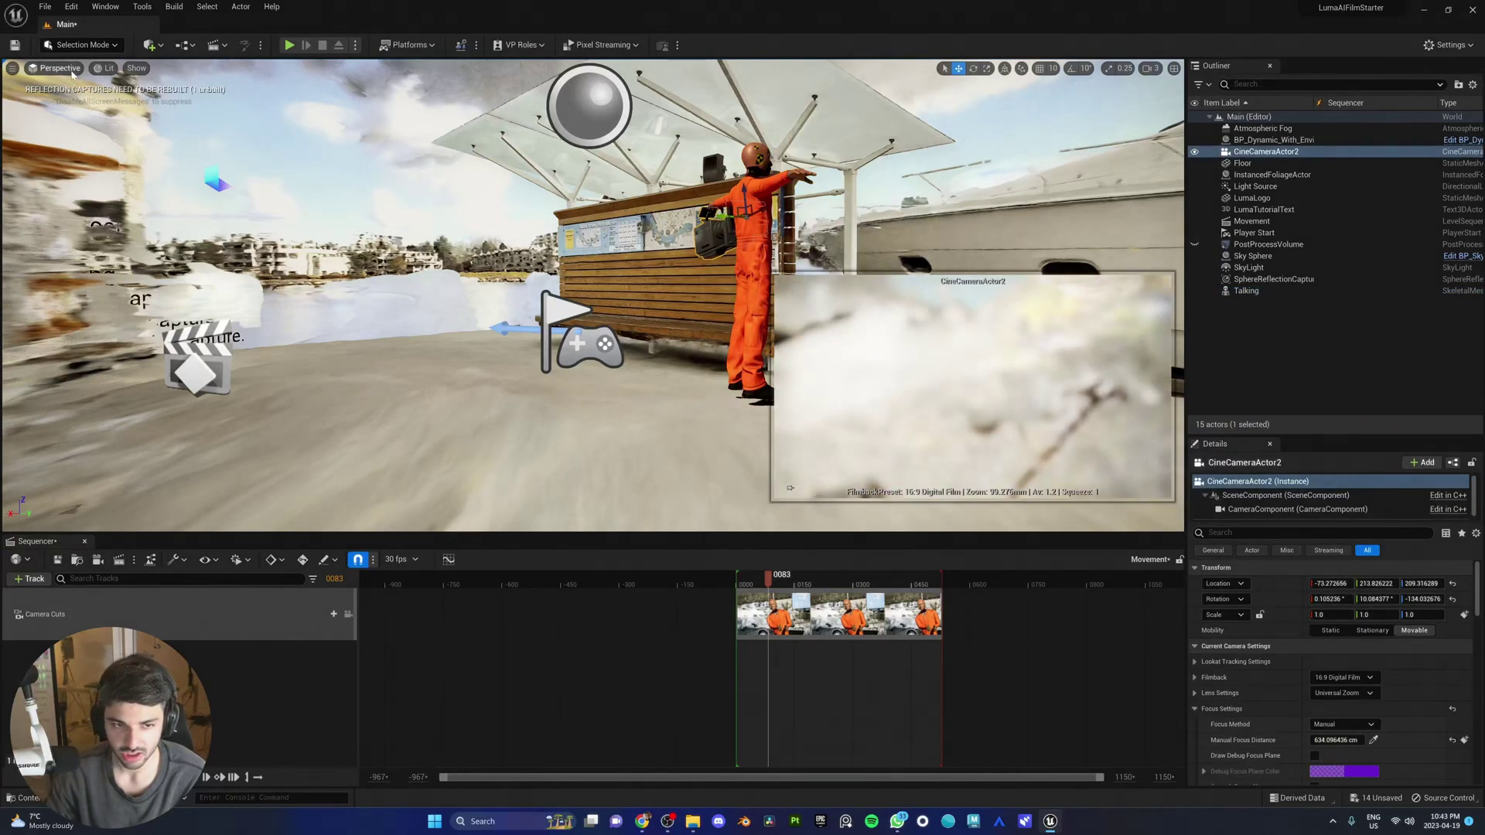
{"action": "left_click", "coordinate": [82, 200]}
{"action": "right_click_drag", "start_coordinate": [593, 297], "coordinate": [468, 306]}
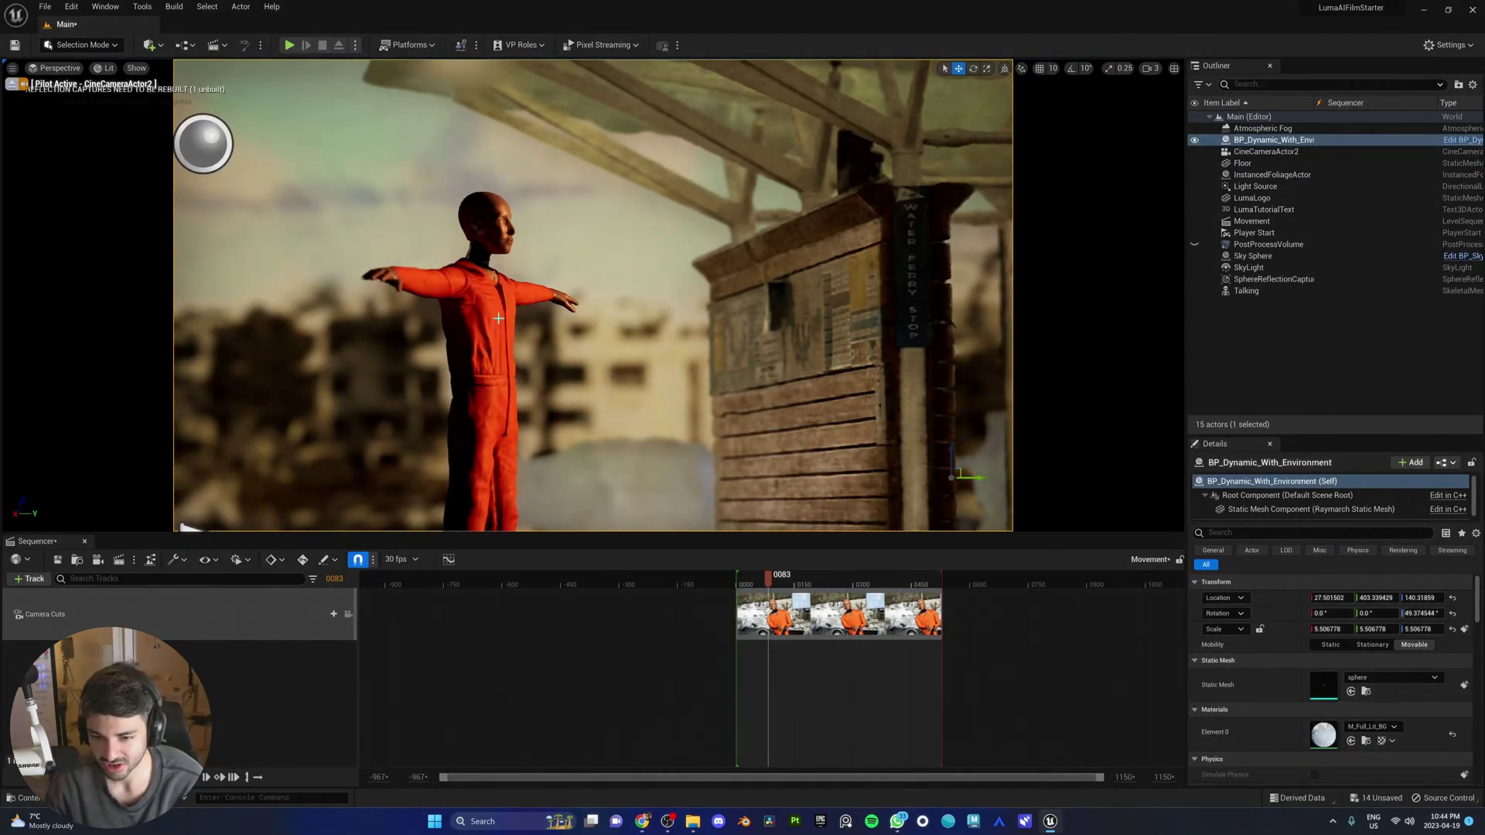
{"action": "left_click", "coordinate": [498, 318]}
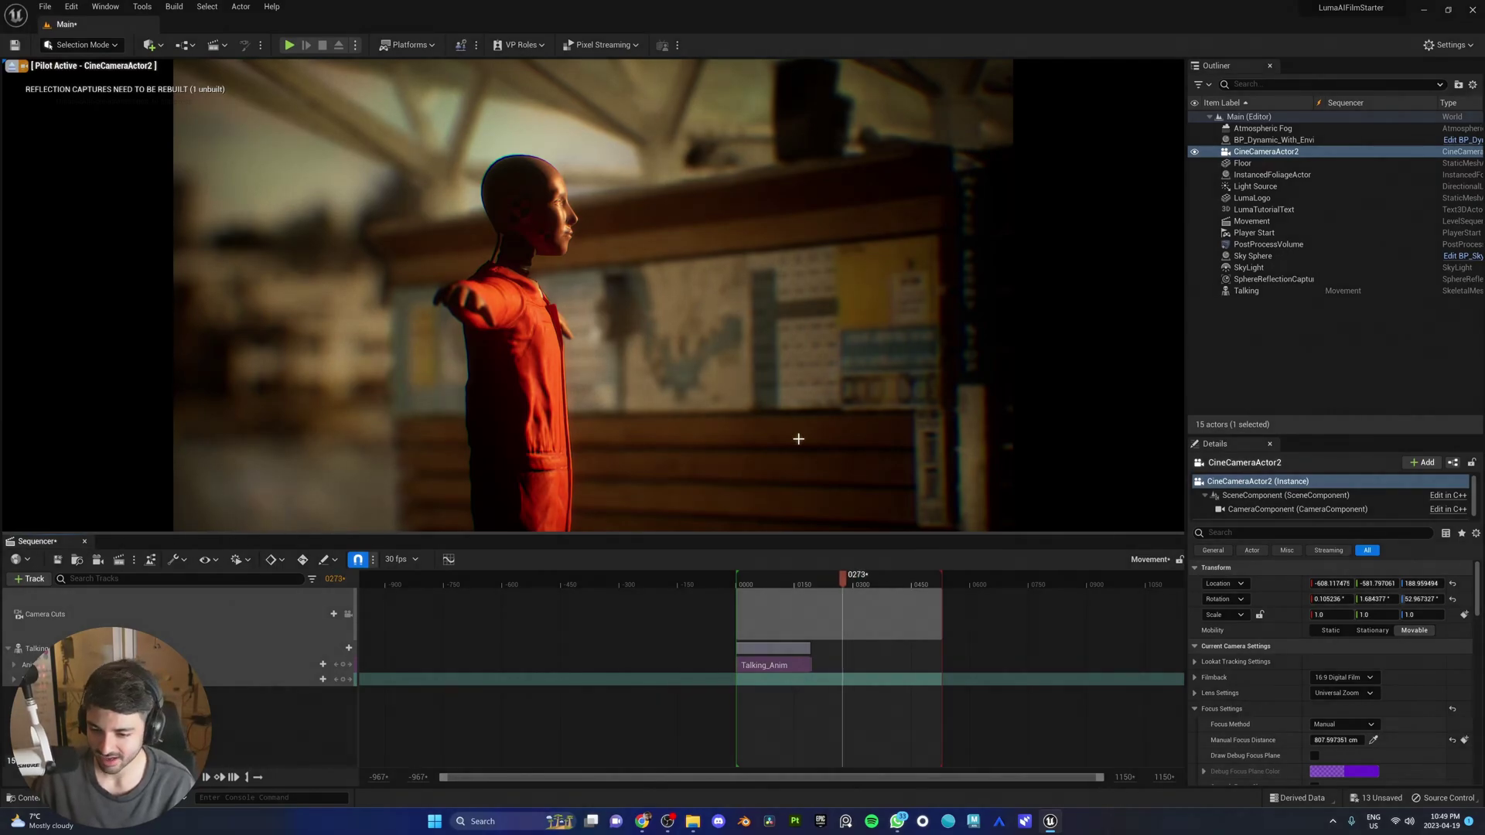
Move the Sequencer playhead back near the start of the shot to review the camera's focus animation.
{"action": "left_click", "coordinate": [819, 371]}
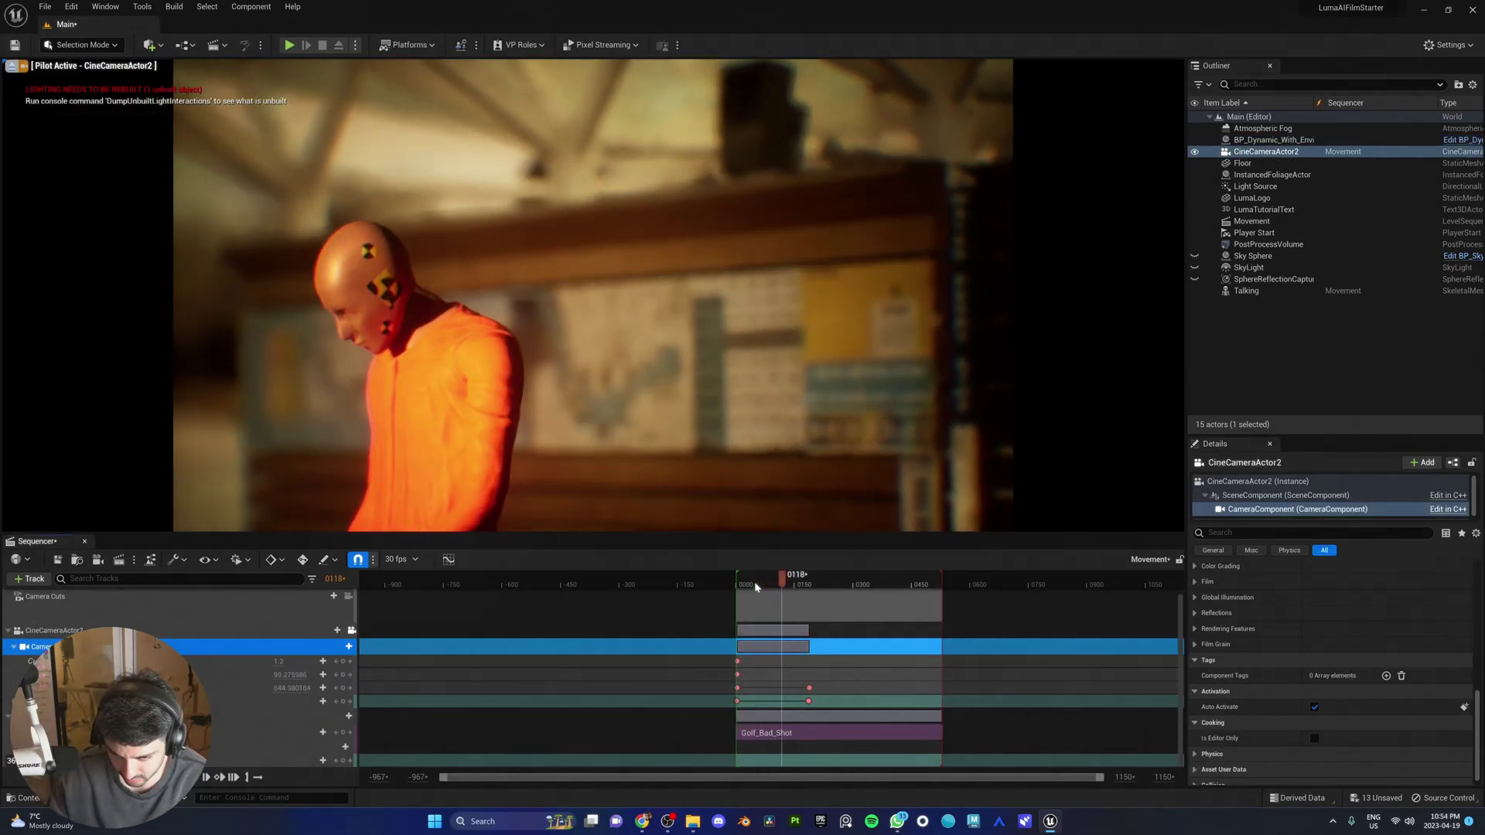
{"action": "left_click", "coordinate": [749, 577]}
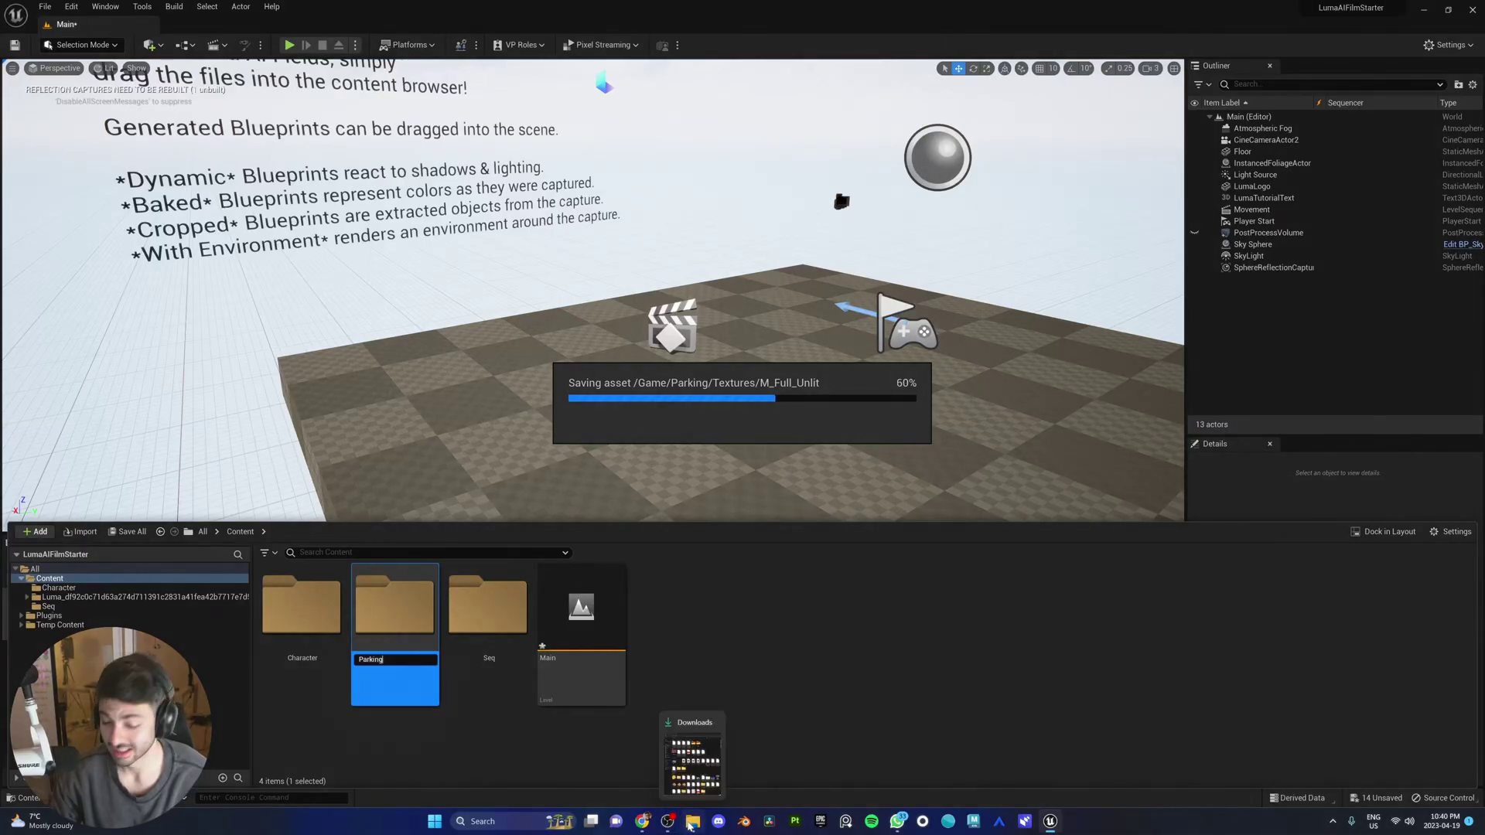
Switch to the Downloads folder in File Explorer.
{"action": "left_click", "coordinate": [691, 826]}
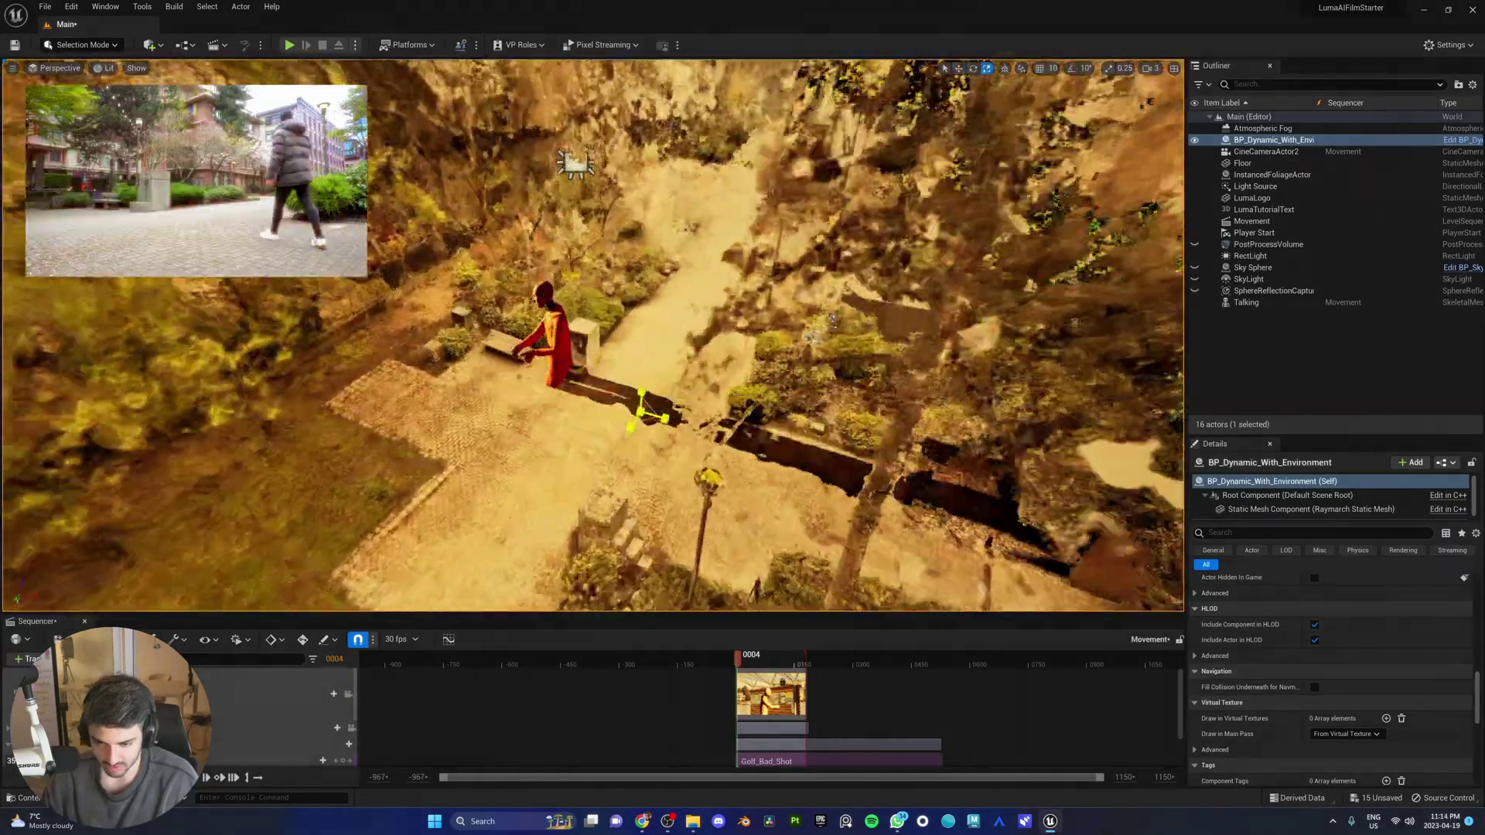
Scale BP_Dynamic_With_Environment up uniformly so the plaza matches the character's size.
{"action": "left_click_drag", "start_coordinate": [640, 412], "coordinate": [641, 408]}
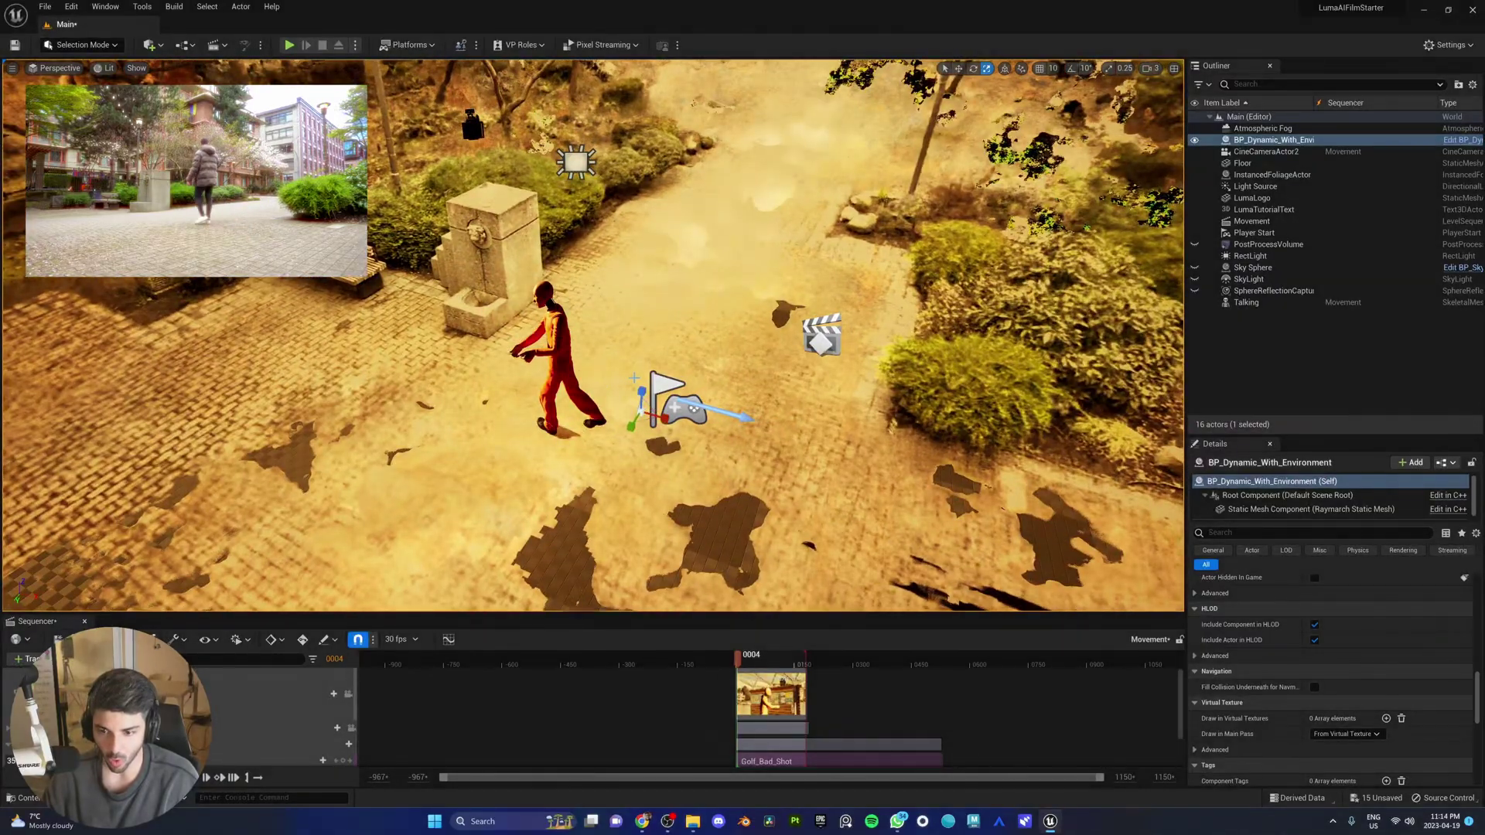
{"action": "right_click_drag", "start_coordinate": [641, 377], "coordinate": [929, 325]}
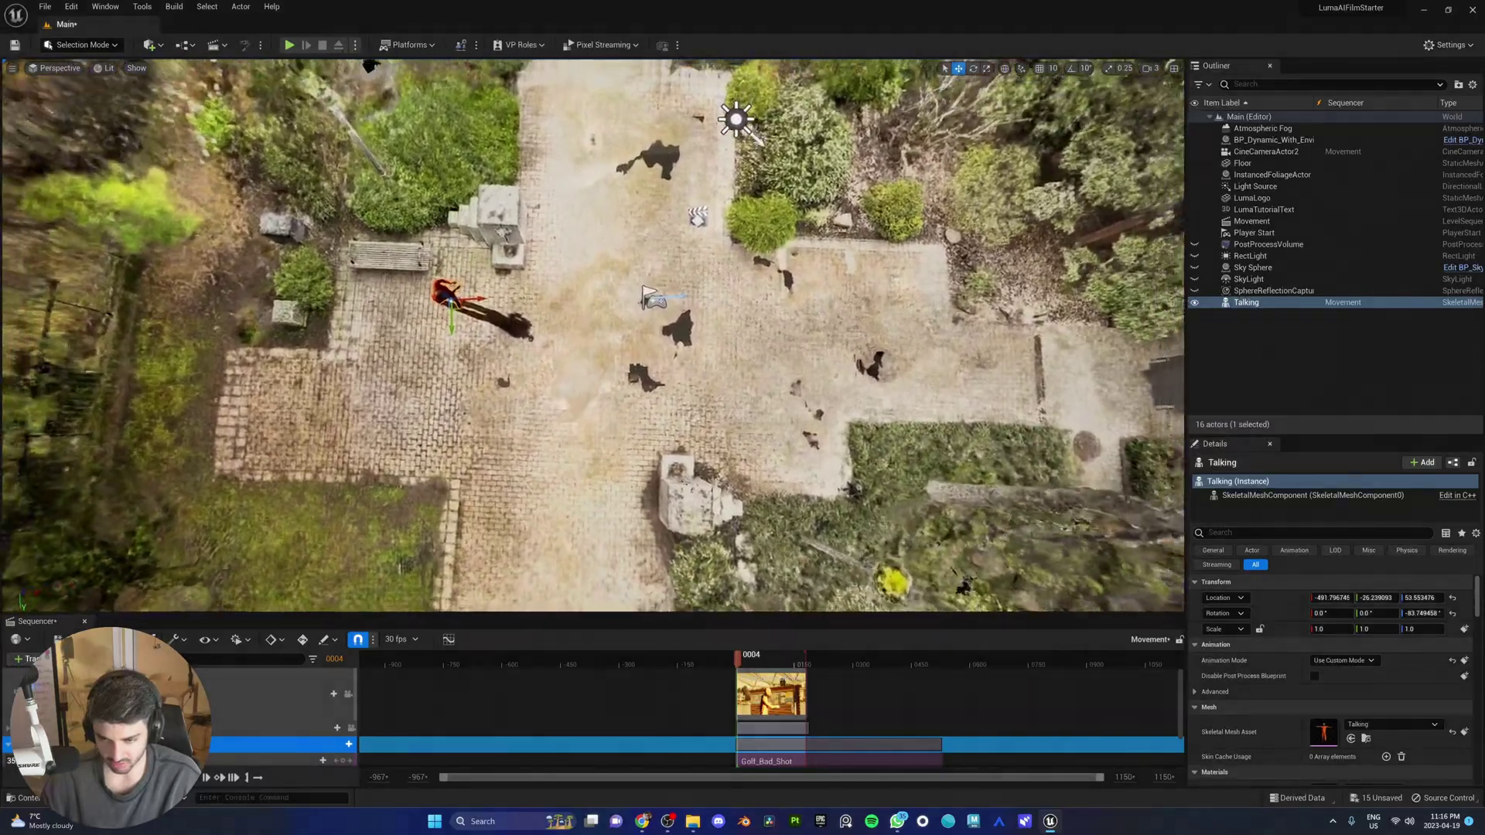
Select CineCameraActor2 above the plaza and make the PostProcessVolume visible.
{"action": "left_click_drag", "start_coordinate": [380, 201], "coordinate": [380, 132]}
{"action": "left_click", "coordinate": [376, 130]}
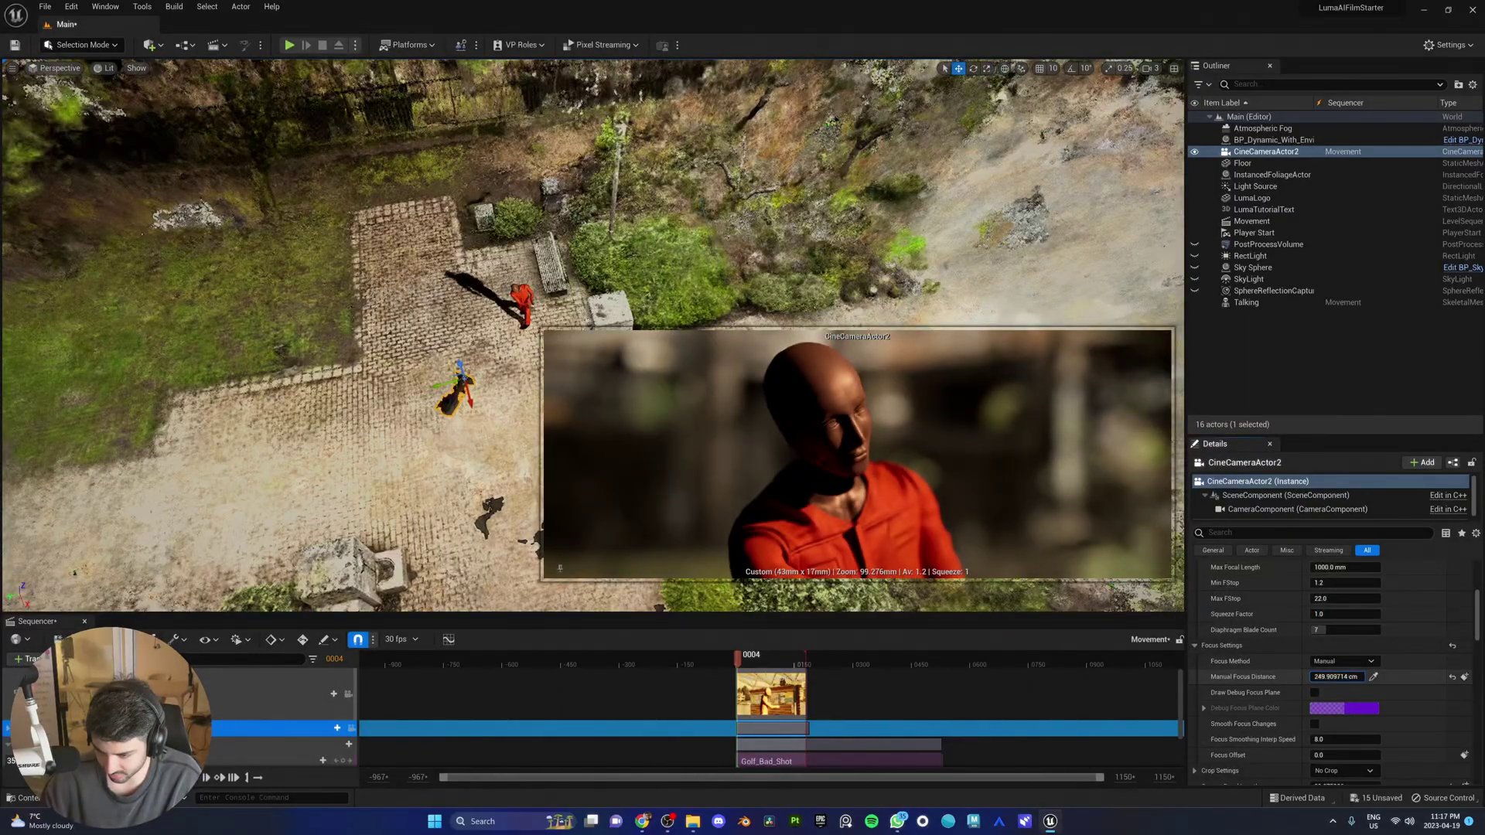
{"action": "left_click", "coordinate": [1195, 246]}
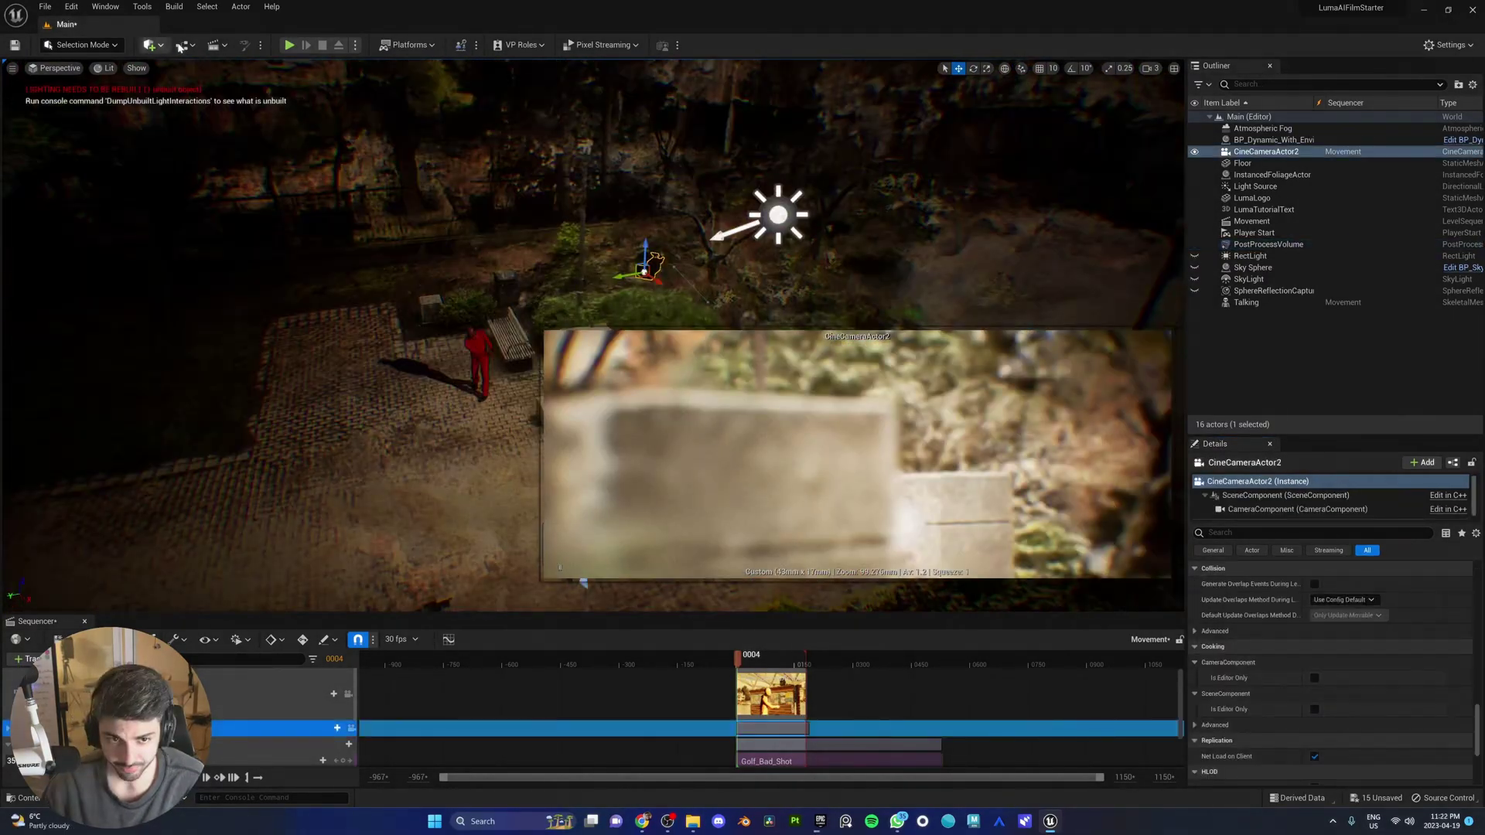
Add a sphere shape to the level and position it over the character's head.
{"action": "left_click", "coordinate": [153, 44]}
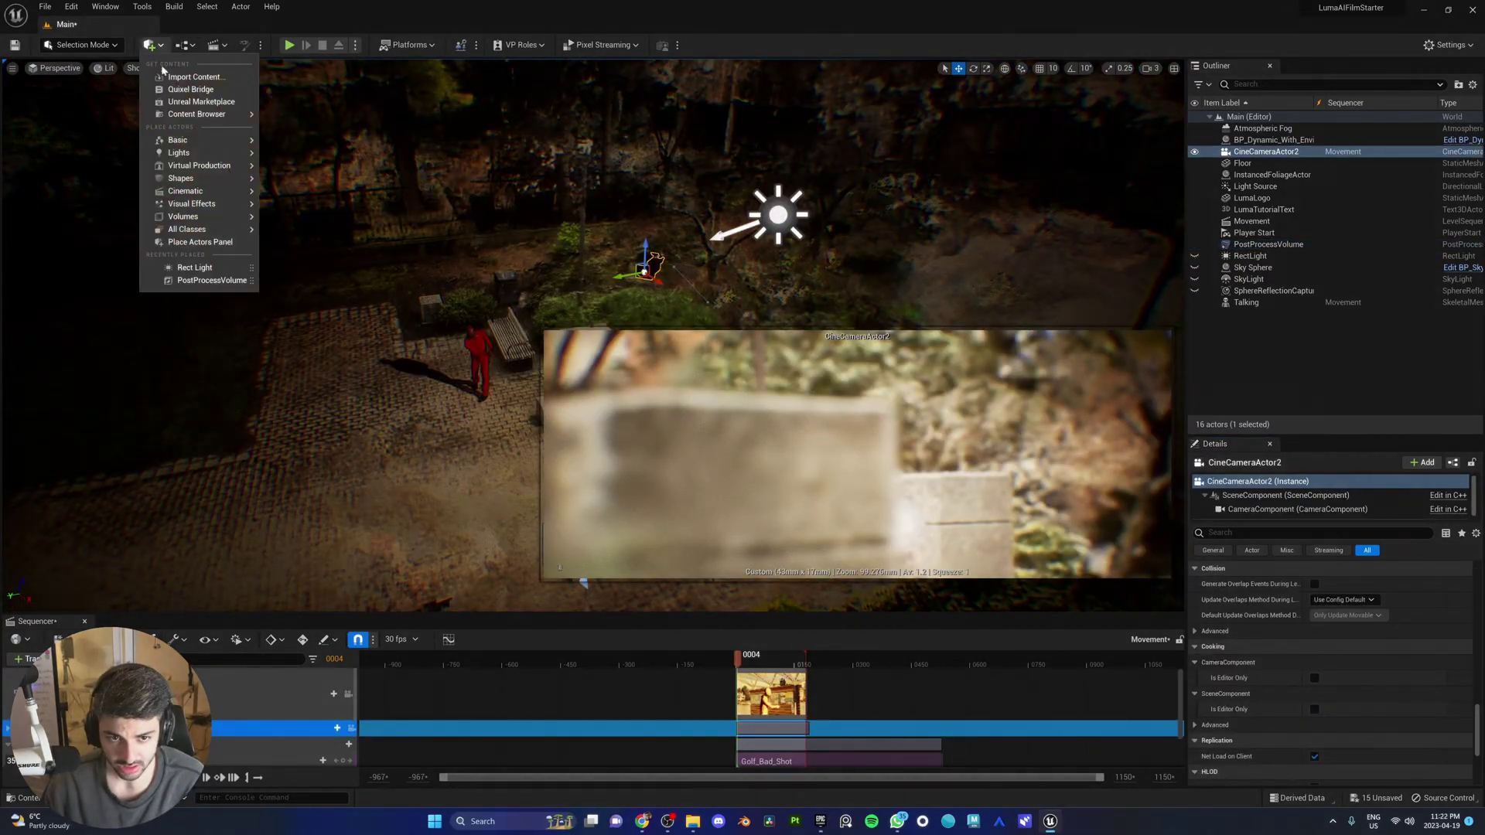
{"action": "left_click", "coordinate": [310, 195]}
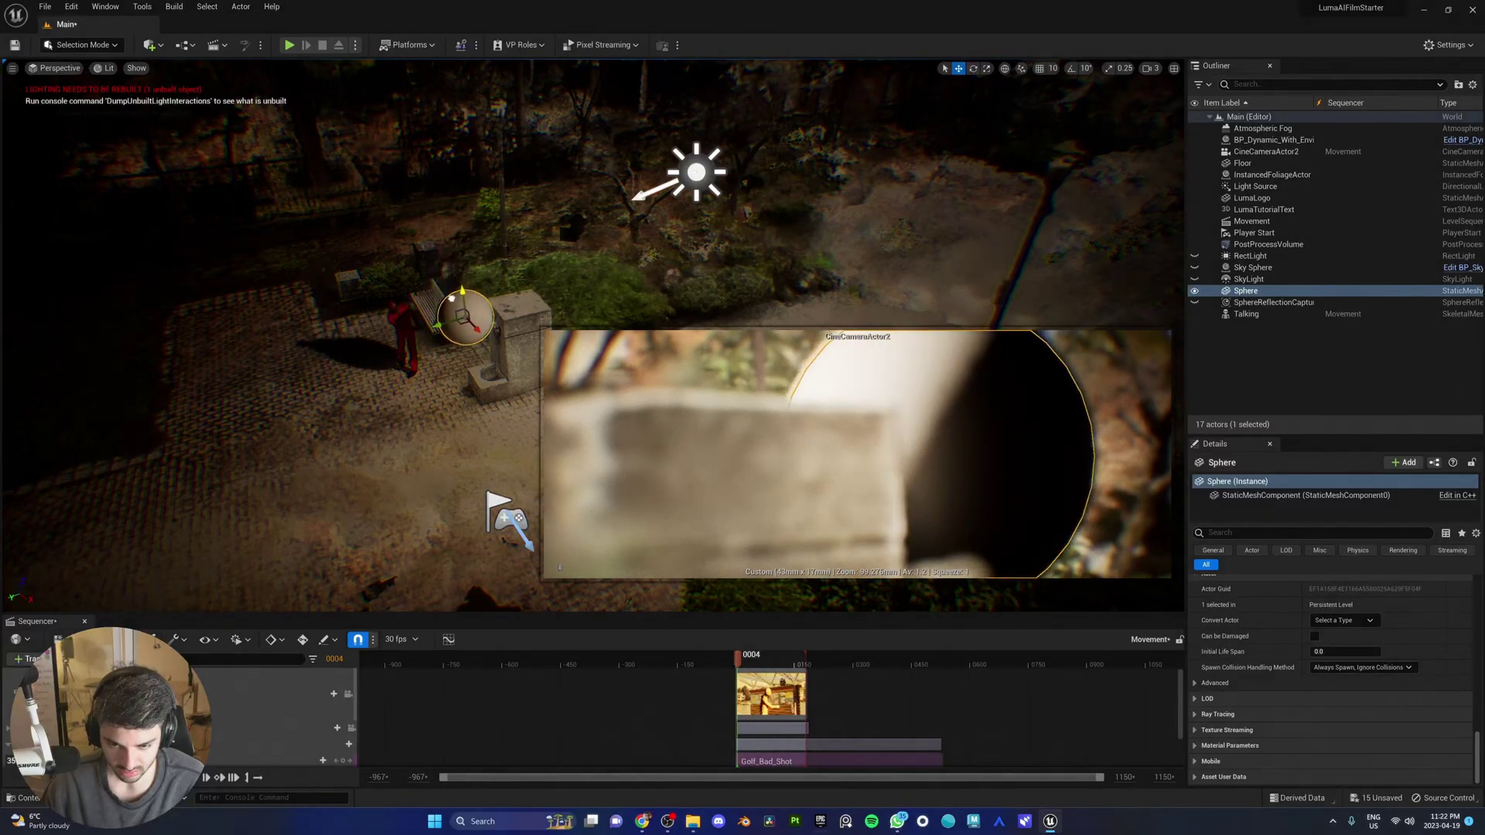
{"action": "left_click_drag", "start_coordinate": [476, 339], "coordinate": [461, 323]}
{"action": "left_click_drag", "start_coordinate": [414, 306], "coordinate": [386, 331]}
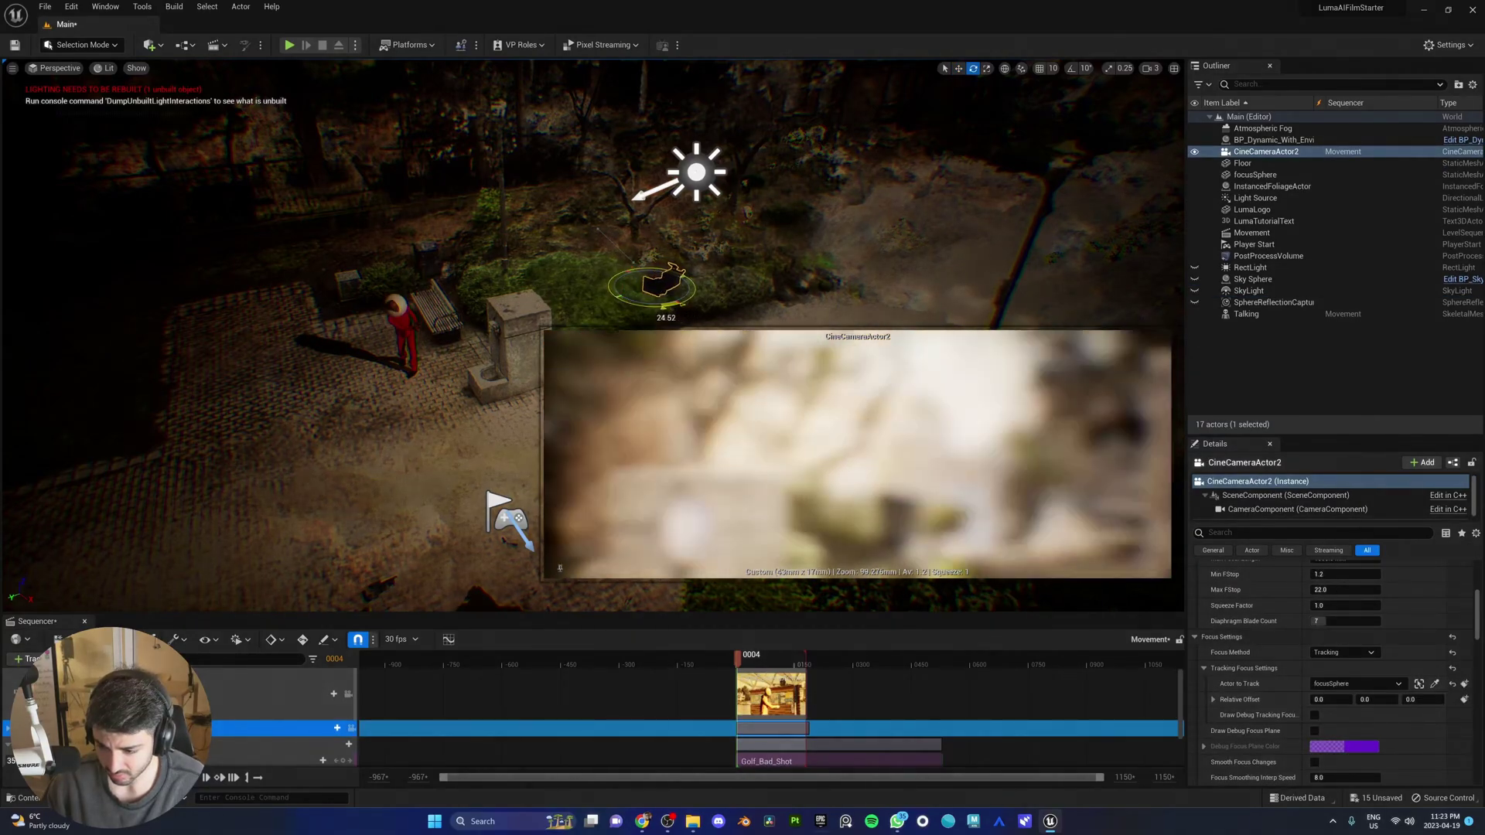
Rotate CineCameraActor2 toward the character, then add a LookAt constraint in Animation Mode with the sphere on the head as target.
{"action": "mouse_move", "coordinate": [659, 307]}
{"action": "left_mouse_down"}
{"action": "mouse_move", "coordinate": [633, 305]}
{"action": "mouse_move", "coordinate": [655, 290]}
{"action": "left_mouse_up"}
{"action": "key", "text": "alt+a"}
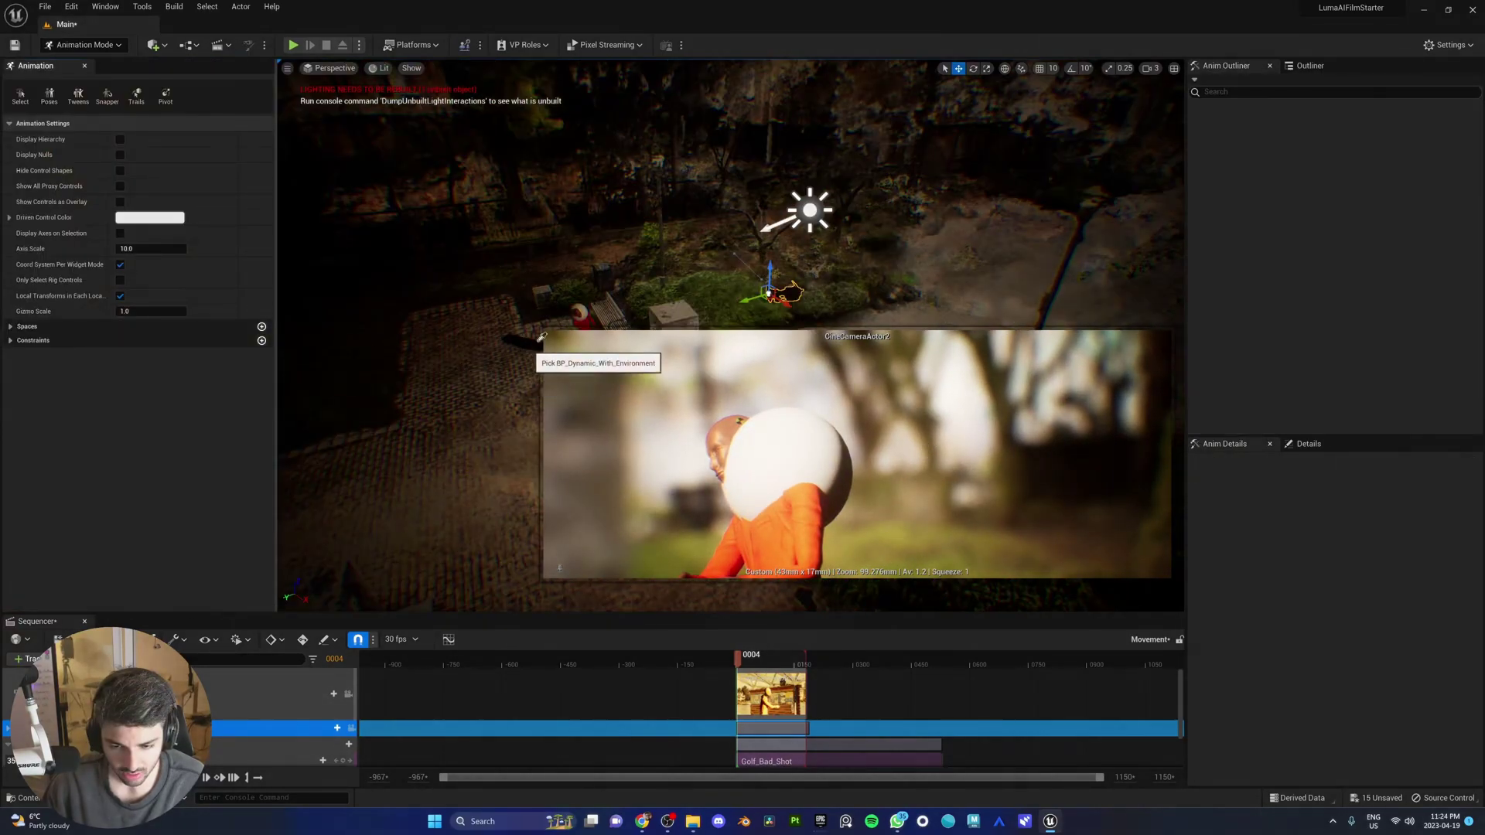
{"action": "left_click", "coordinate": [586, 306]}
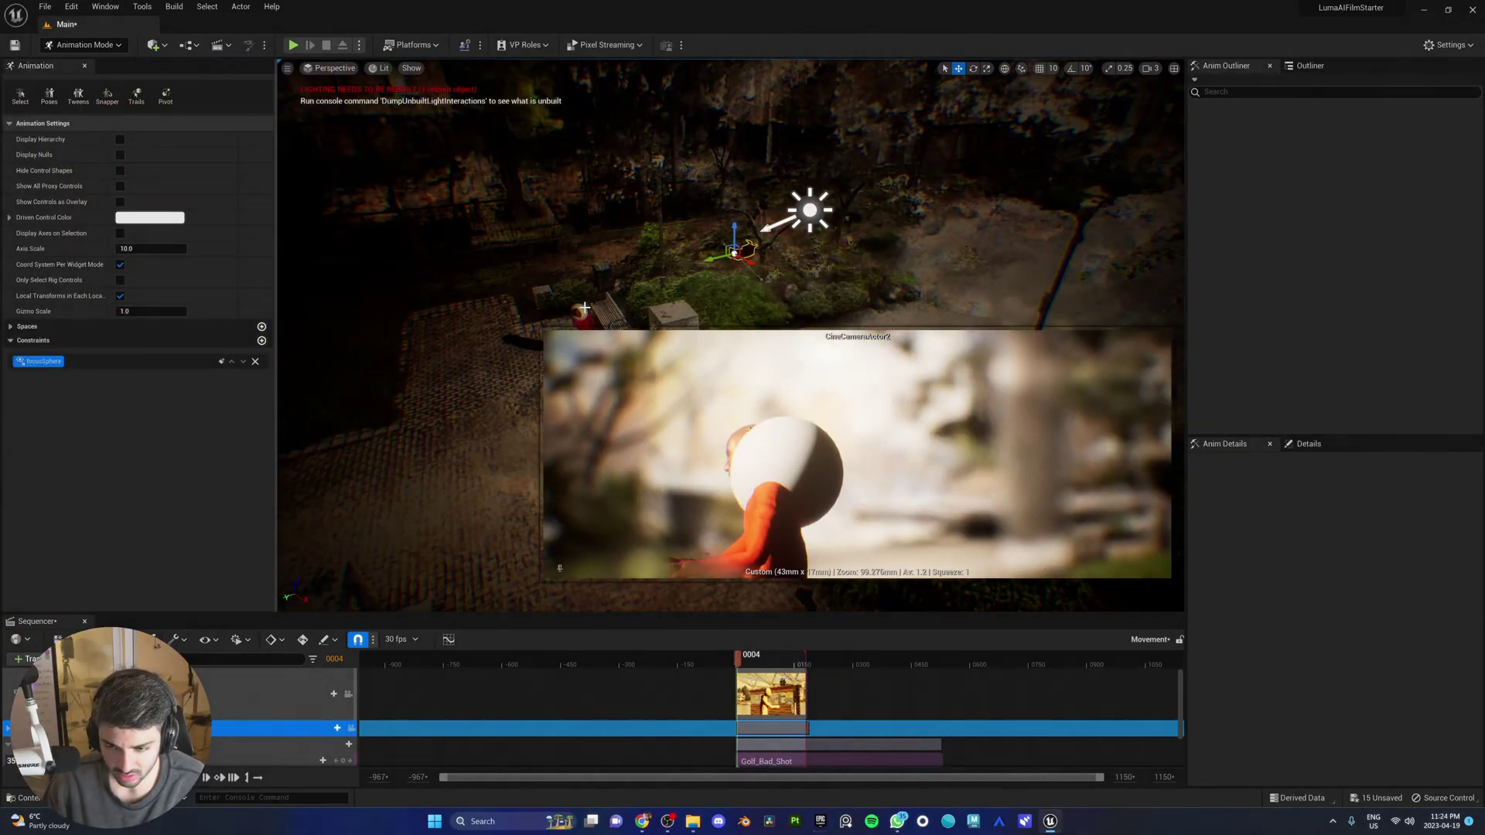
Move the camera around to test whether it keeps aiming at the sphere on the character's head.
{"action": "left_click_drag", "start_coordinate": [751, 260], "coordinate": [837, 309]}
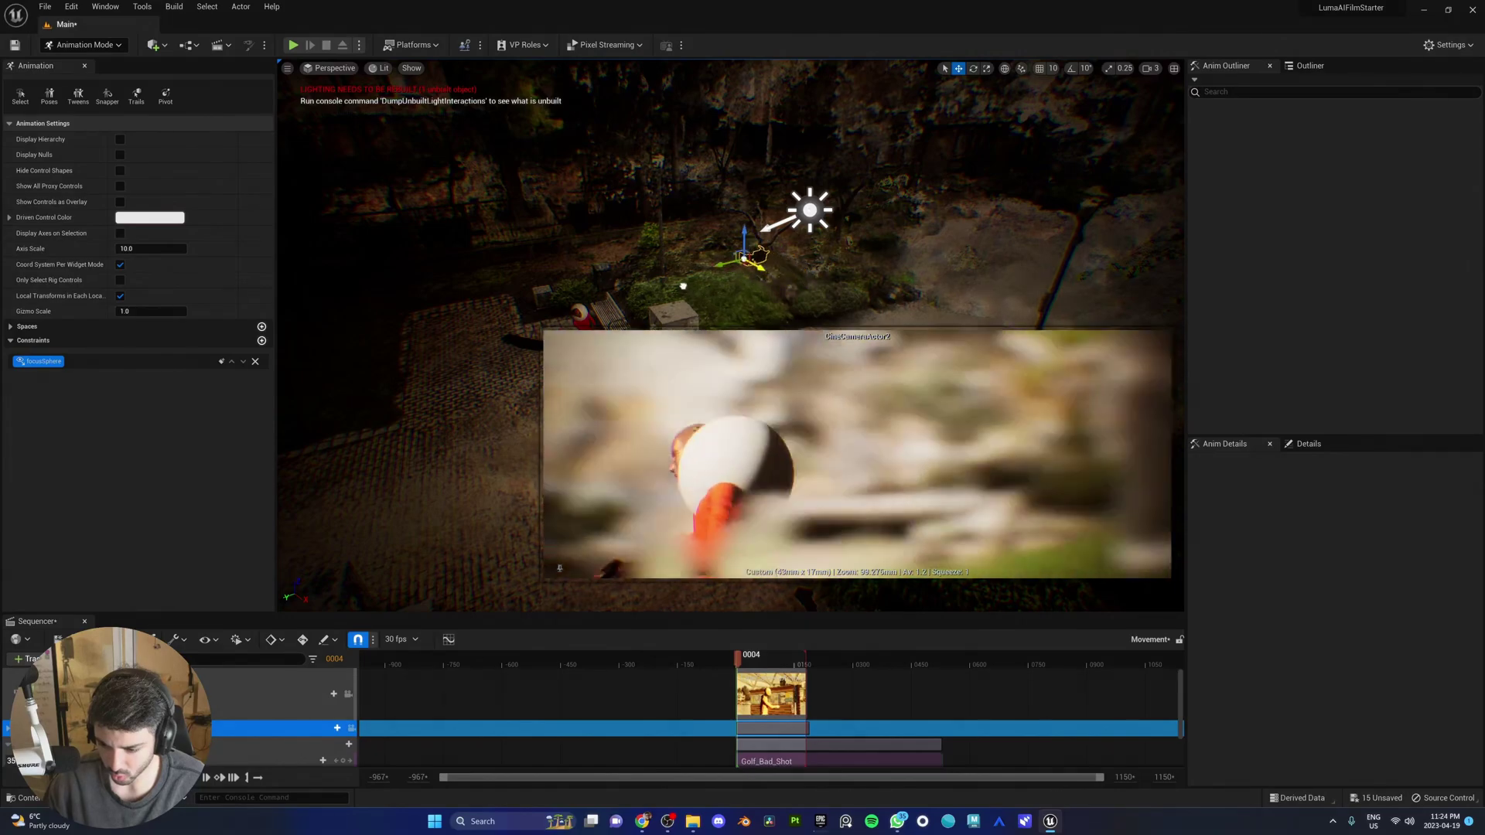
{"action": "left_click_drag", "start_coordinate": [683, 286], "coordinate": [729, 252]}
Select the sphere on the head and add a Parent constraint with the orange-suited character as its parent.
{"action": "left_click", "coordinate": [586, 310]}
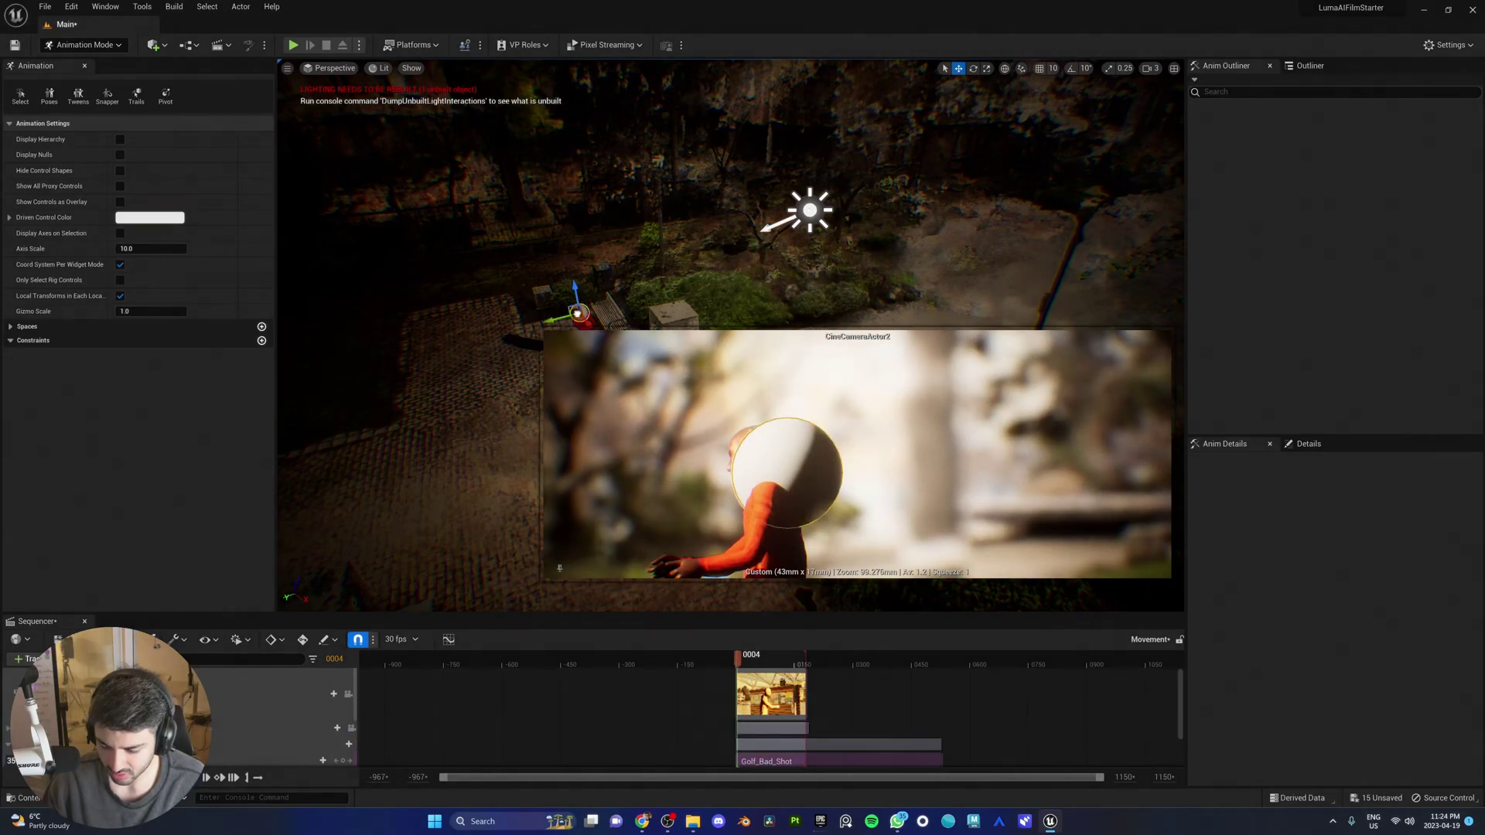
{"action": "right_click_drag", "start_coordinate": [577, 313], "coordinate": [508, 327]}
{"action": "left_click", "coordinate": [262, 340]}
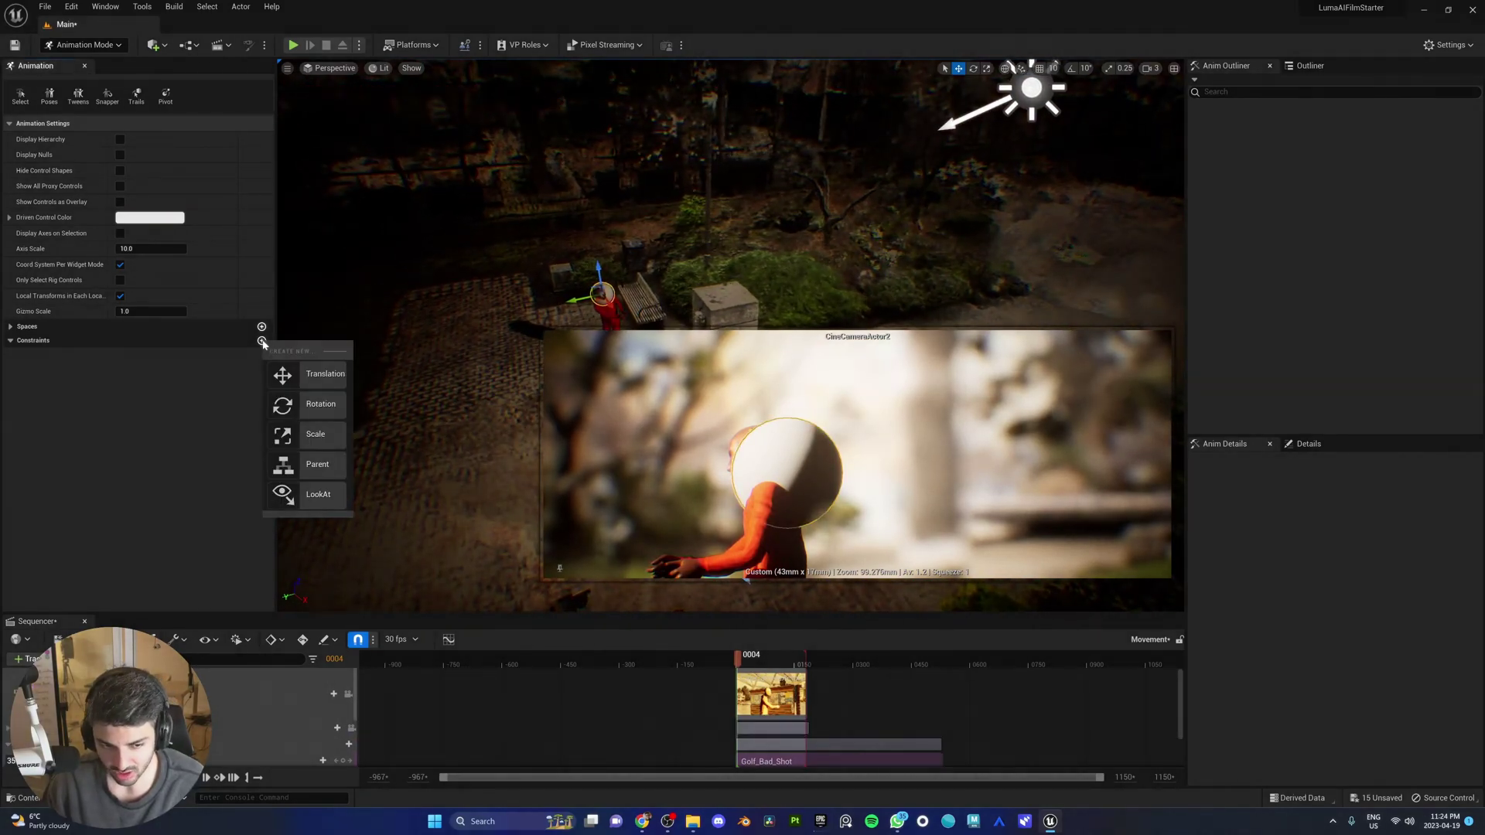
{"action": "left_click", "coordinate": [317, 465]}
{"action": "left_click", "coordinate": [604, 310]}
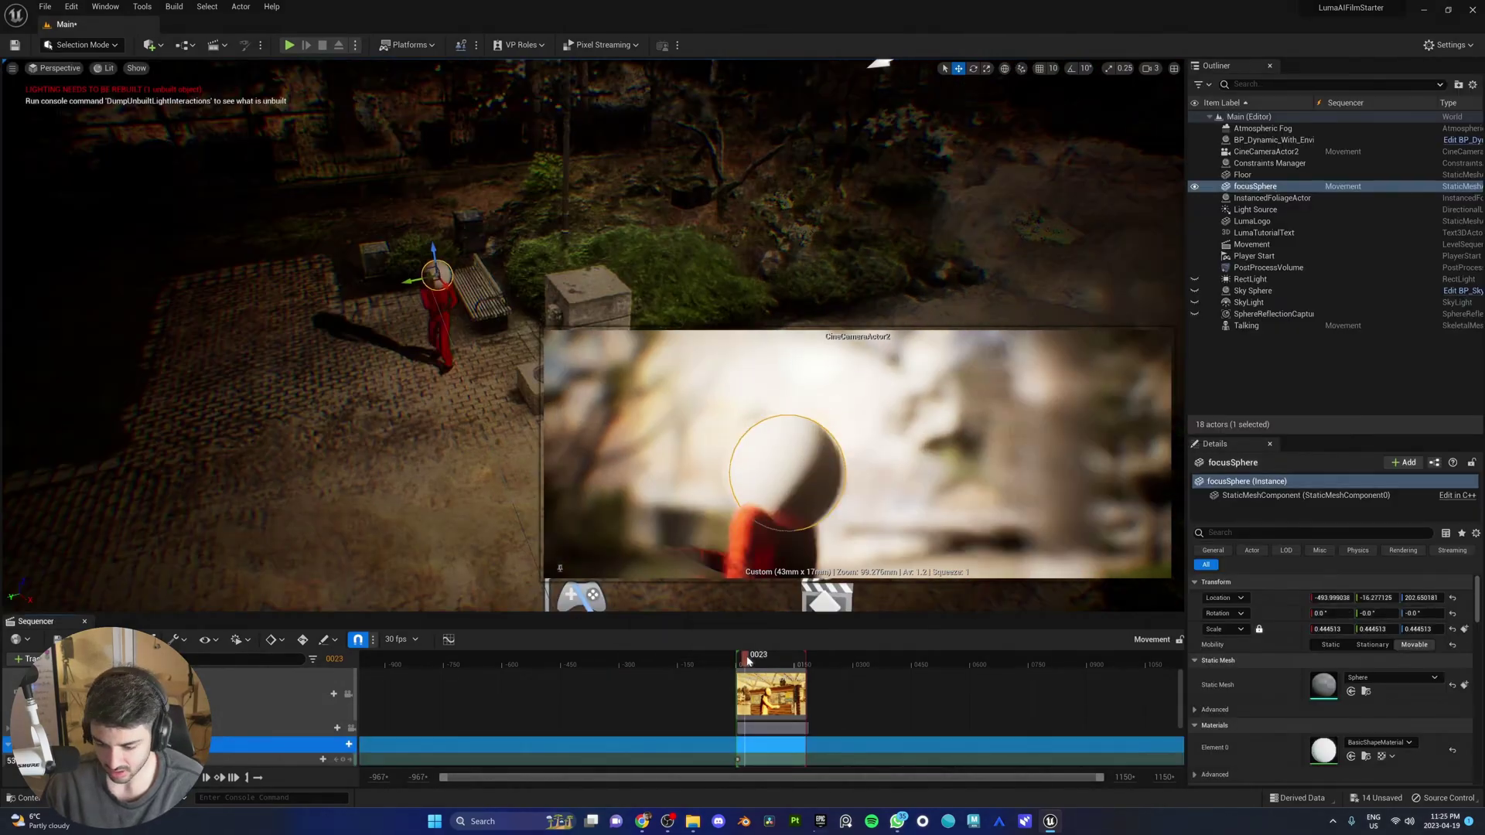
Scrub through the beginning of the Movement sequence and play it to check the camera tracking and focus on the character.
{"action": "mouse_move", "coordinate": [754, 661]}
{"action": "left_mouse_down"}
{"action": "mouse_move", "coordinate": [738, 661]}
{"action": "mouse_move", "coordinate": [783, 663]}
{"action": "mouse_move", "coordinate": [736, 660]}
{"action": "left_mouse_up"}
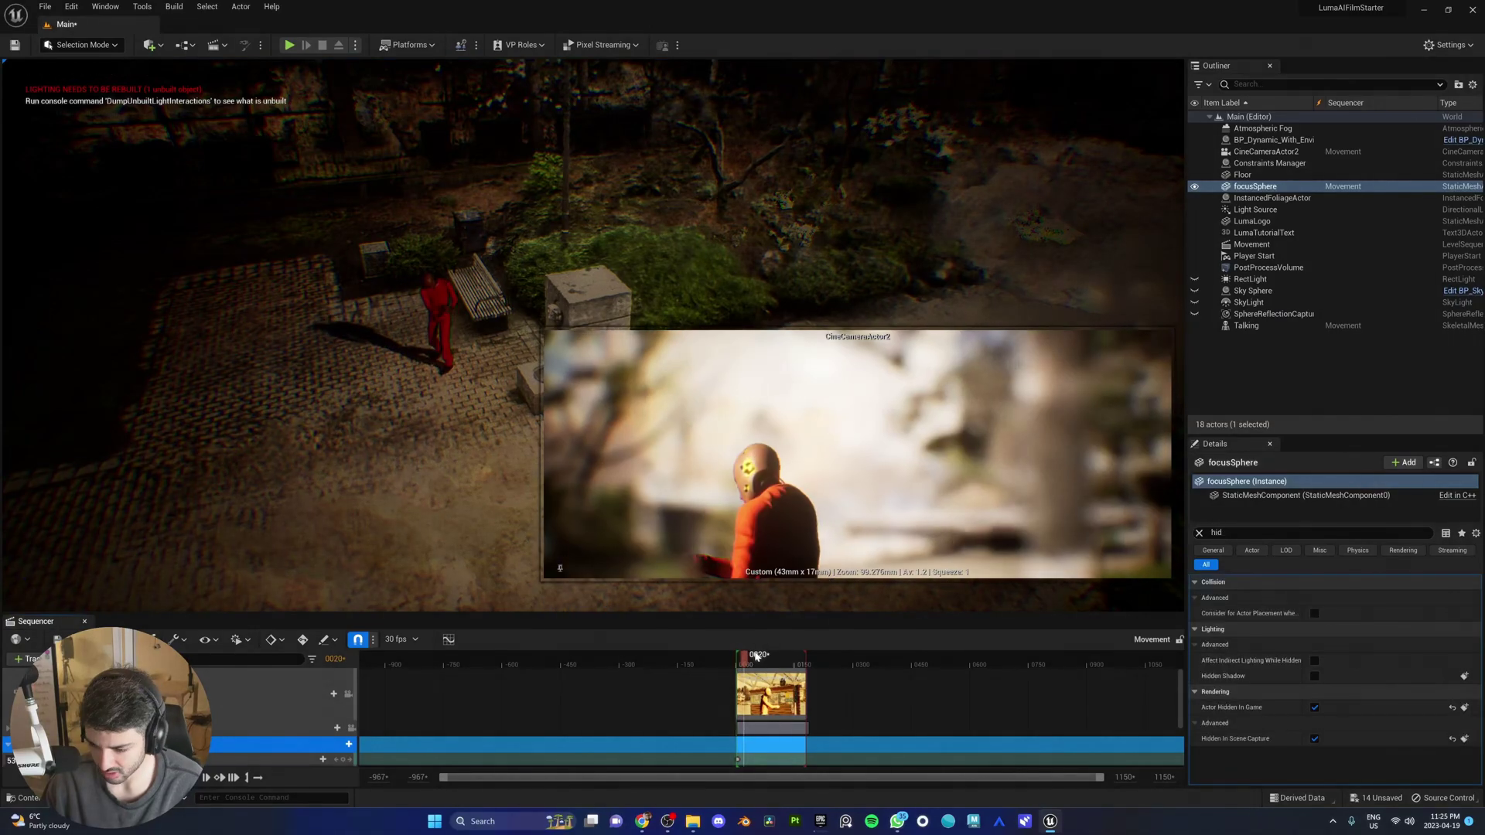
{"action": "left_click_drag", "start_coordinate": [754, 657], "coordinate": [757, 657]}
{"action": "key", "text": "space"}
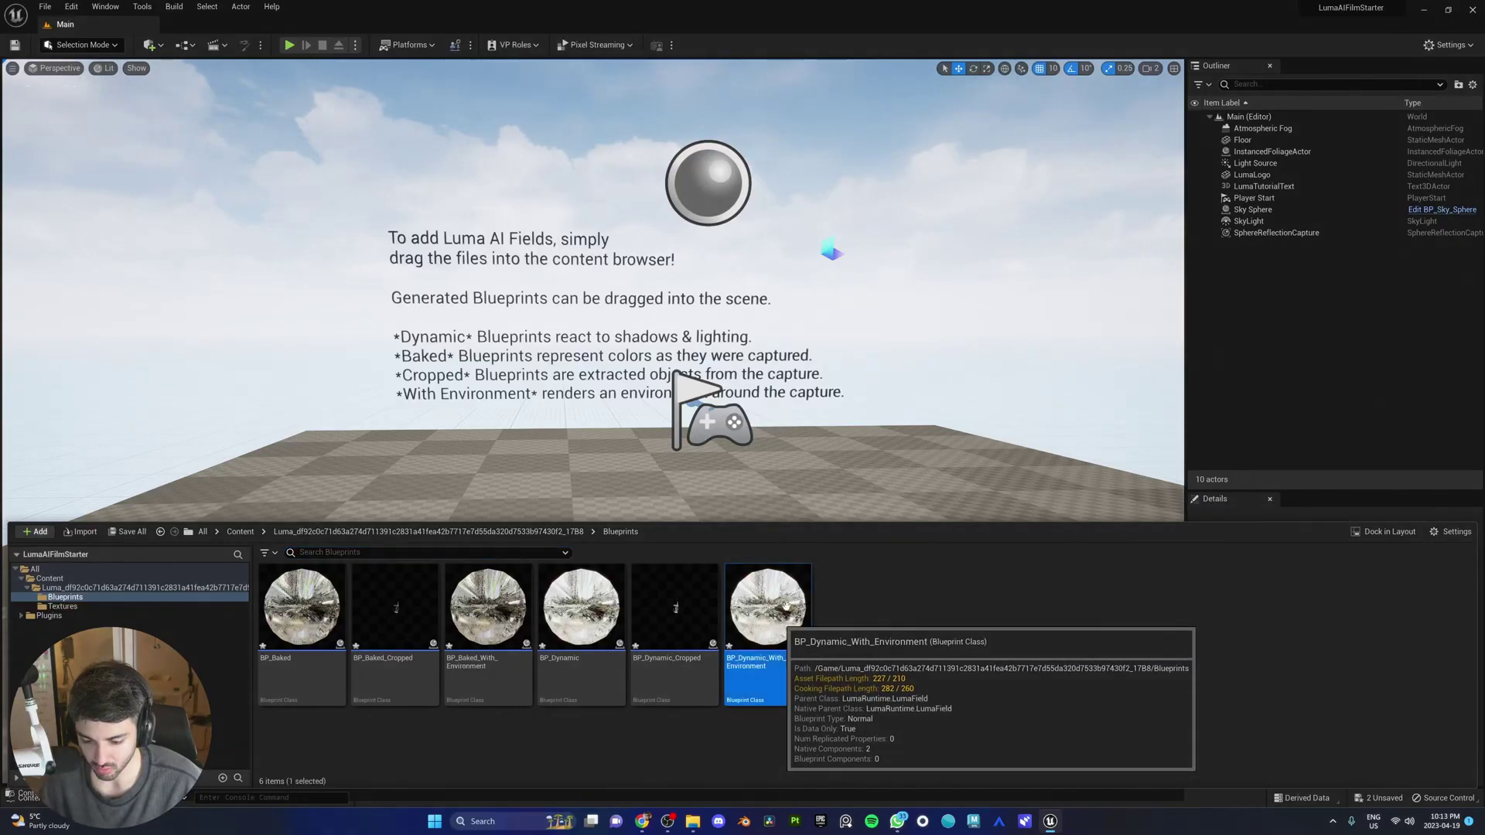
Place the BP_Dynamic_With_Environment blueprint of the parking lot capture in the level at location 0, -40, 50.
{"action": "left_click_drag", "start_coordinate": [786, 605], "coordinate": [655, 530]}
{"action": "right_click_drag", "start_coordinate": [655, 529], "coordinate": [286, 650]}
{"action": "key", "text": "w"}
{"action": "key", "text": "w"}
{"action": "key", "text": "q"}
{"action": "key", "text": "e"}
{"action": "key", "text": "s"}
{"action": "key", "text": "d"}
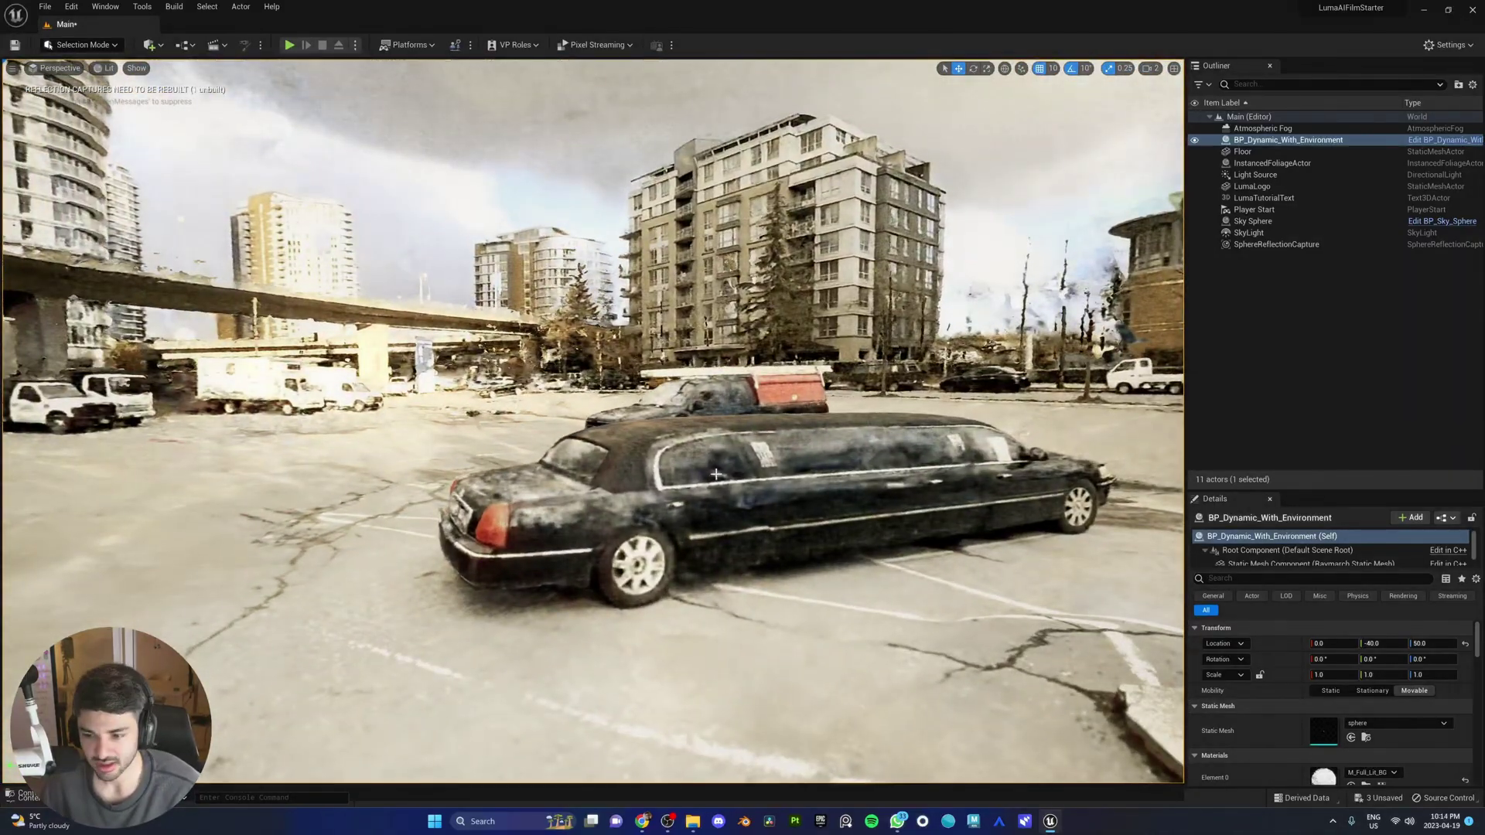